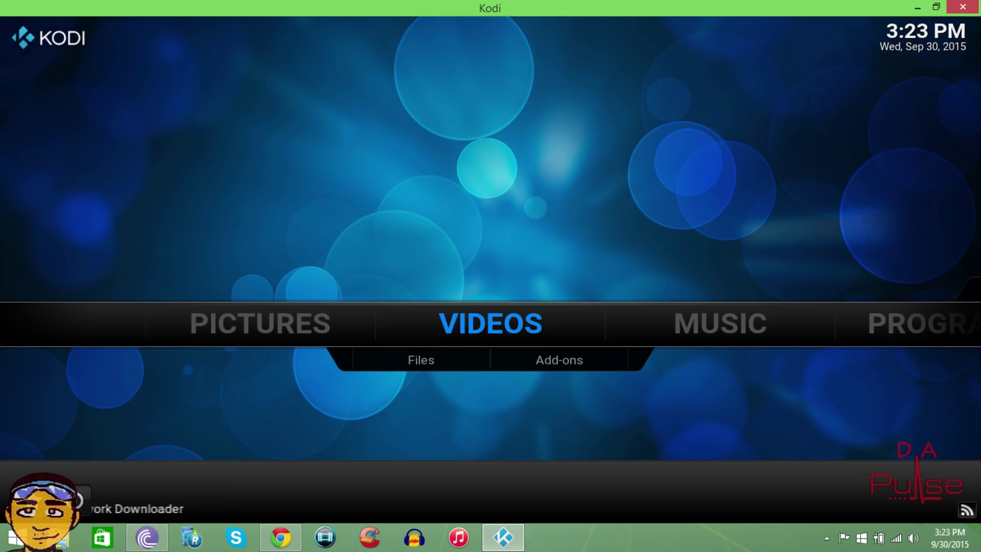
# Move the home menu selection toward the System section
pyautogui.press('Right')
pyautogui.press('Right')
pyautogui.press('Right')
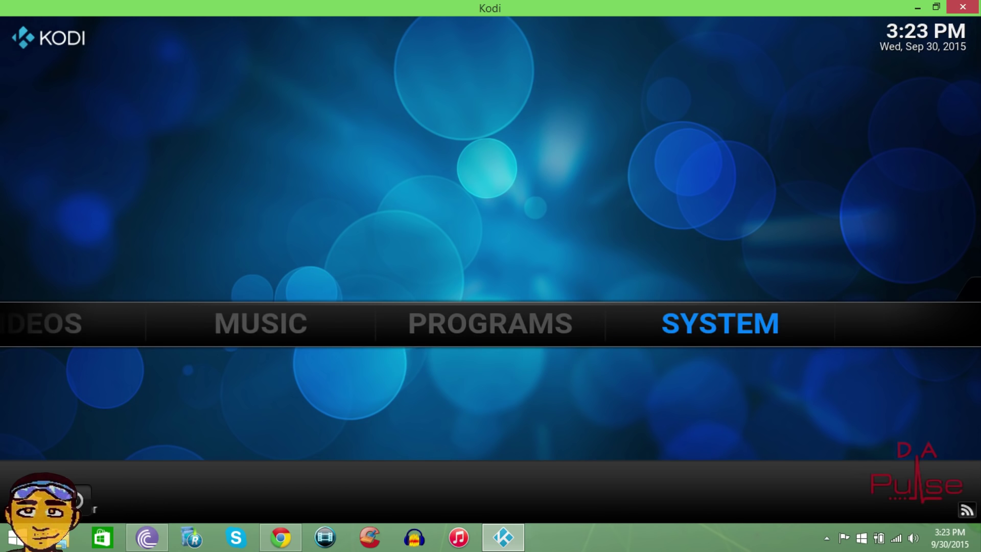
pyautogui.press('Down')
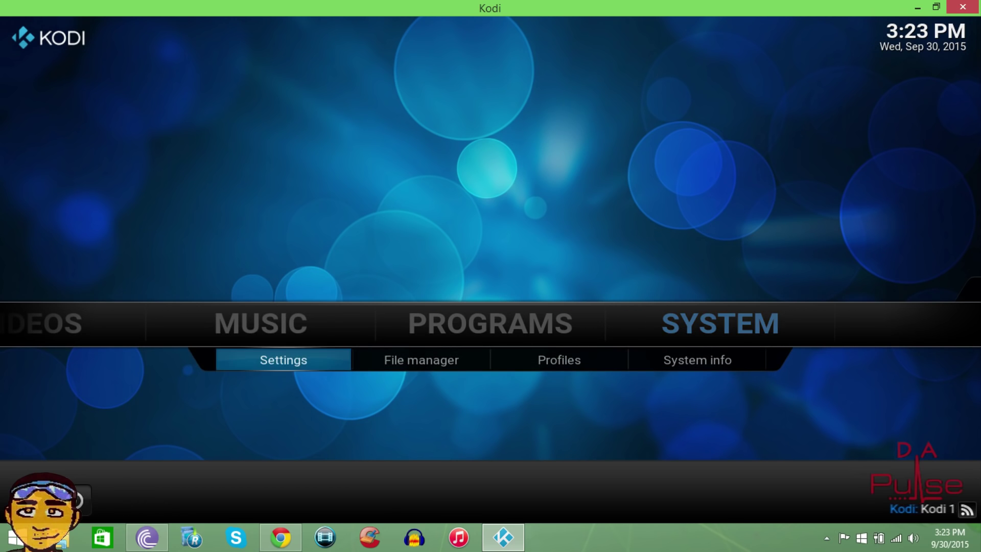
pyautogui.press('Right')
pyautogui.press('Return')
pyautogui.press('Down')
pyautogui.press('Return')
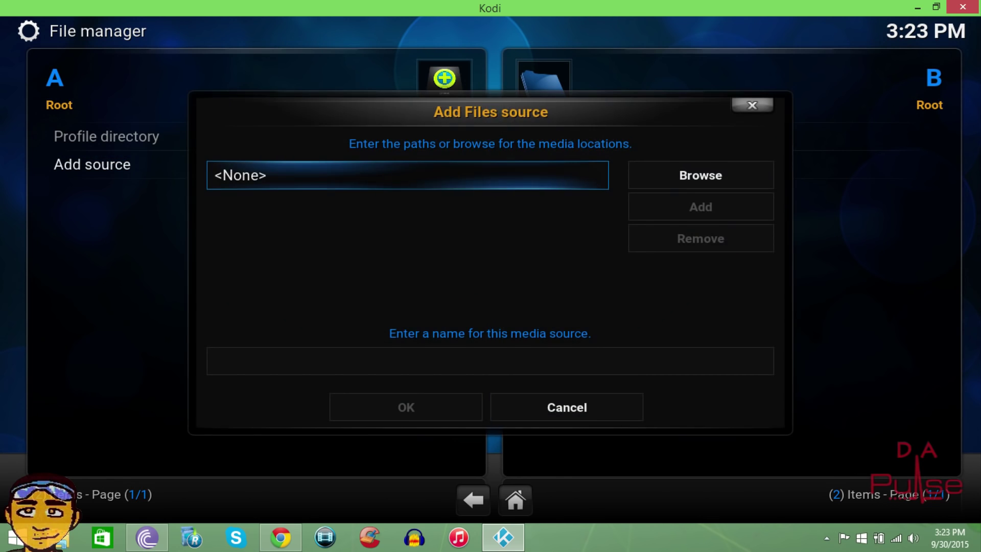
pyautogui.press('Return')
pyautogui.write('ht')
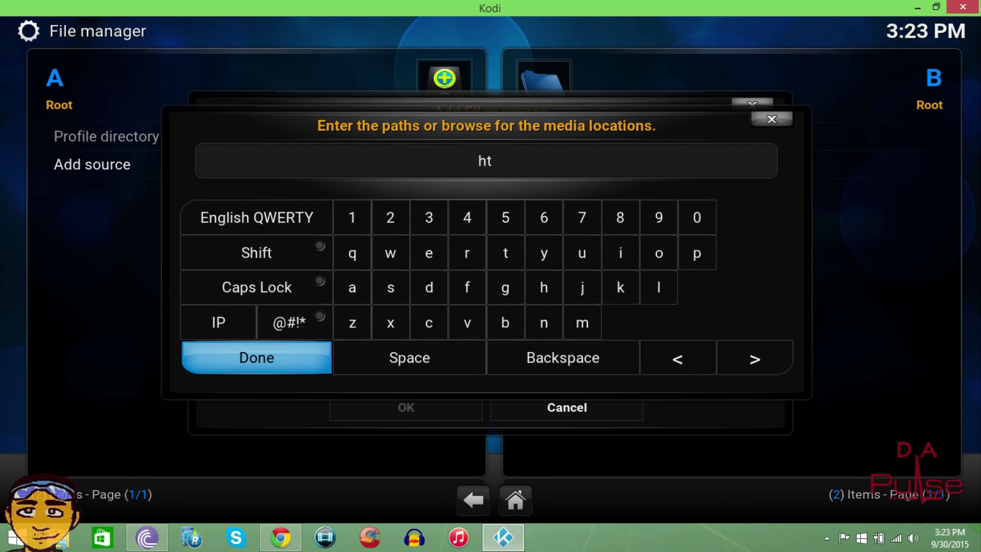
pyautogui.write('tp://d')
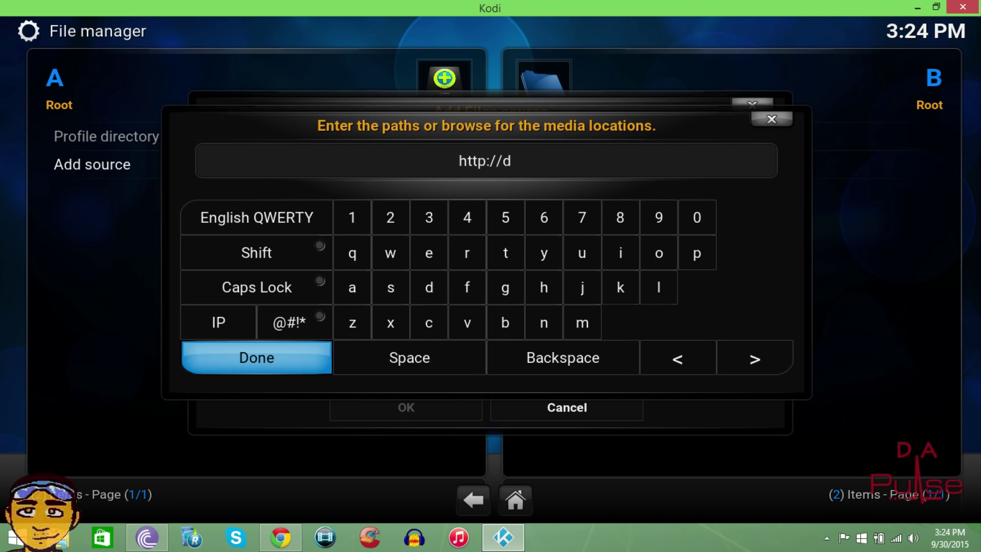
pyautogui.write('abutchers')
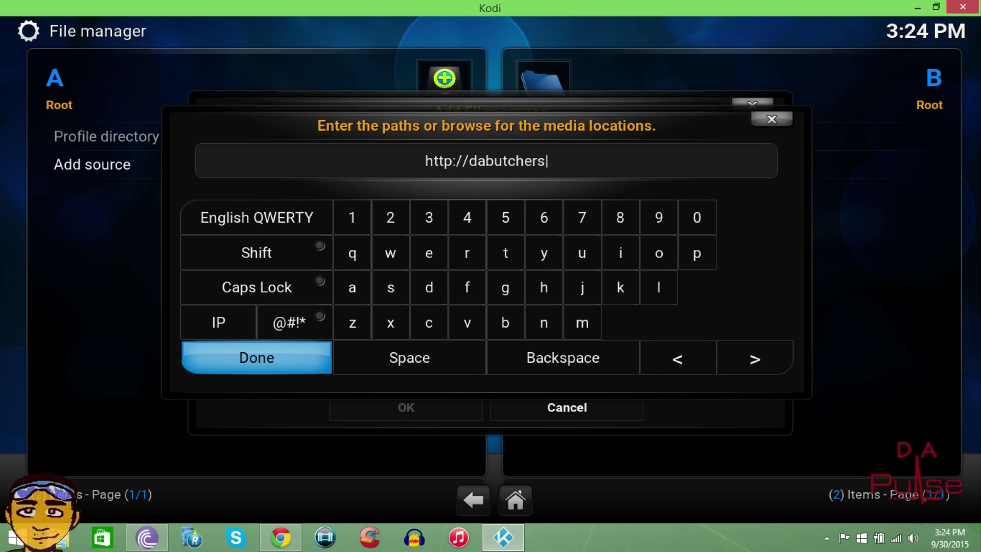
pyautogui.write('.x10')
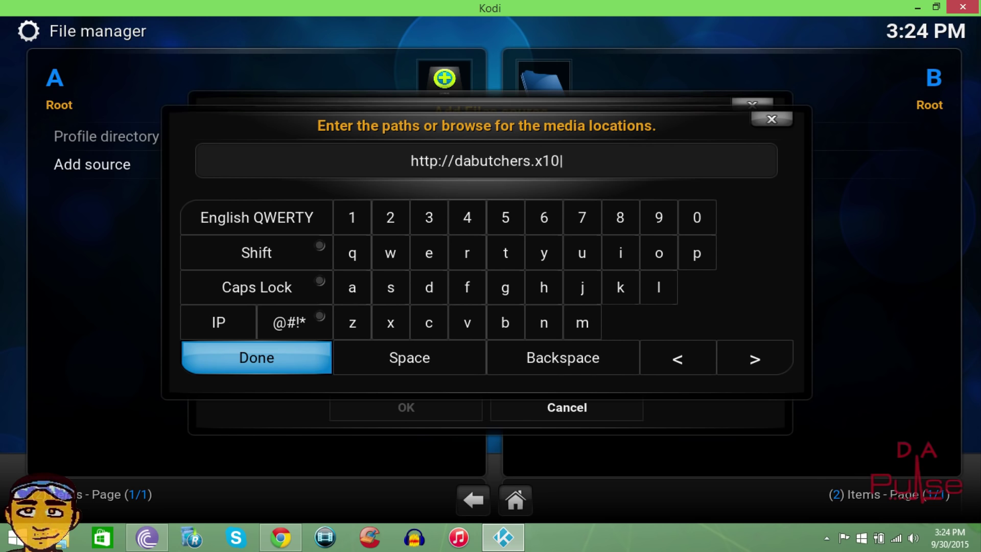
pyautogui.write('host.com/wo')
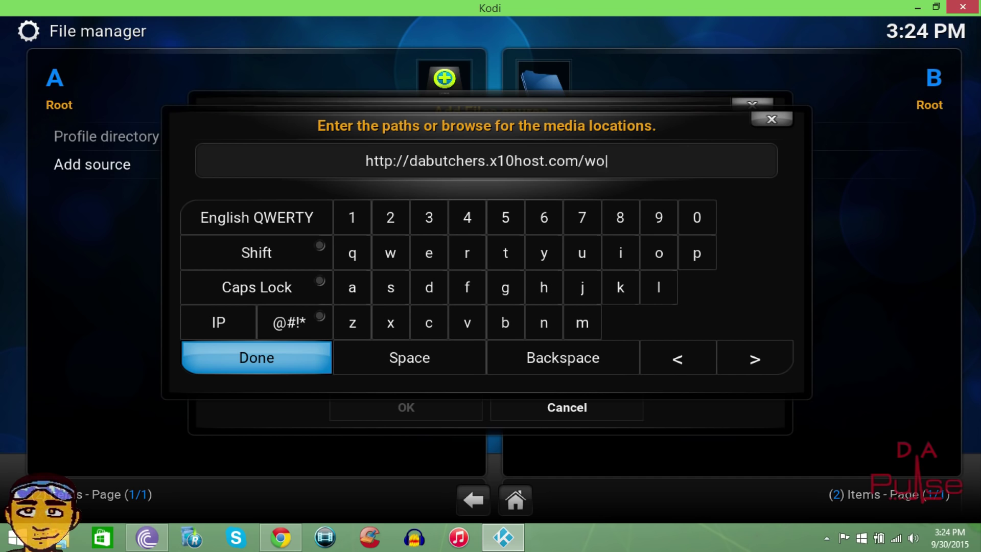
pyautogui.press('BackSpace')
pyautogui.write('izard')
pyautogui.press('Return')
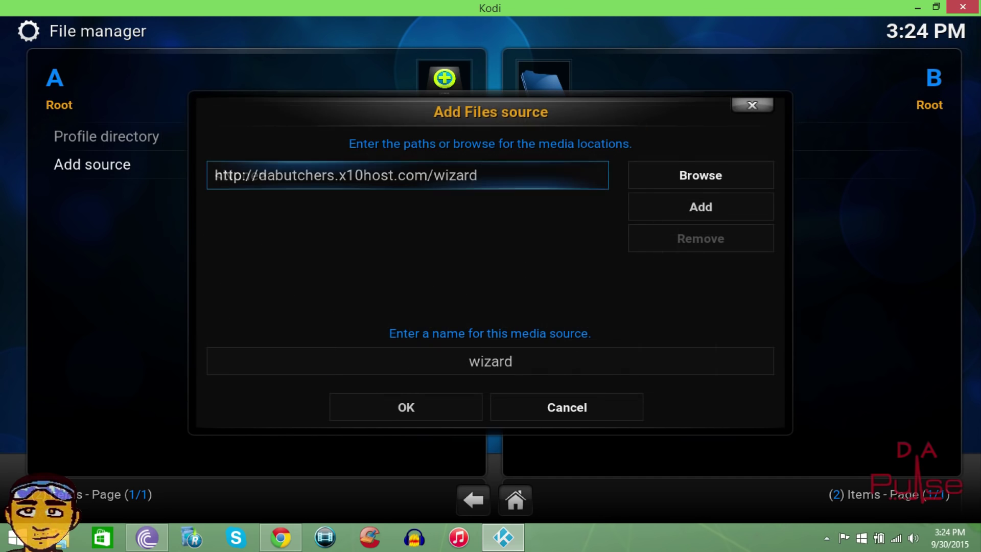
# Name the new source .DaOnlyWizard and confirm adding it
pyautogui.press('Down')
pyautogui.press('BackSpace')
pyautogui.press('BackSpace')
pyautogui.press('BackSpace')
pyautogui.press('BackSpace')
pyautogui.press('BackSpace')
pyautogui.press('BackSpace')
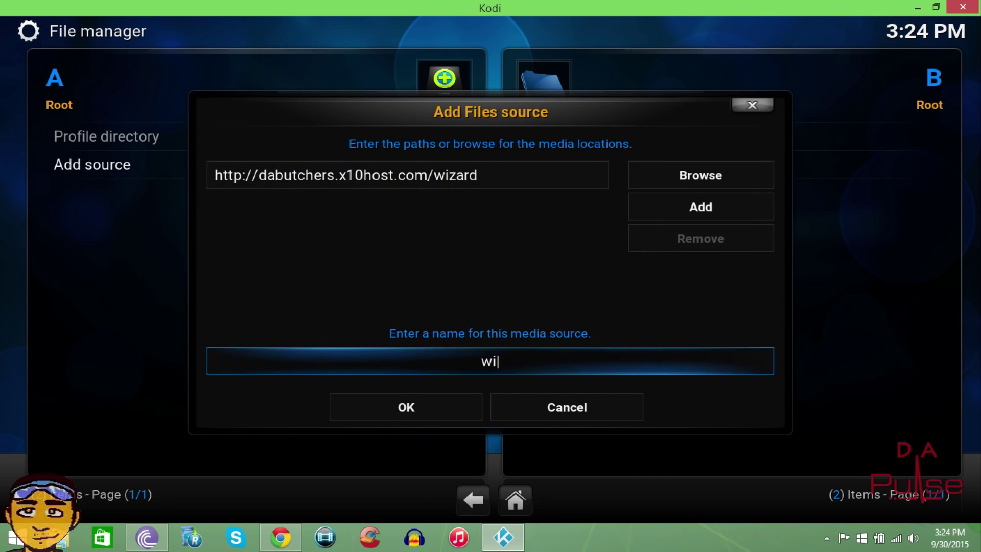
pyautogui.write('.DaOnly')
pyautogui.write('Wiar')
pyautogui.press('BackSpace')
pyautogui.press('BackSpace')
pyautogui.write('zard')
pyautogui.press('Down')
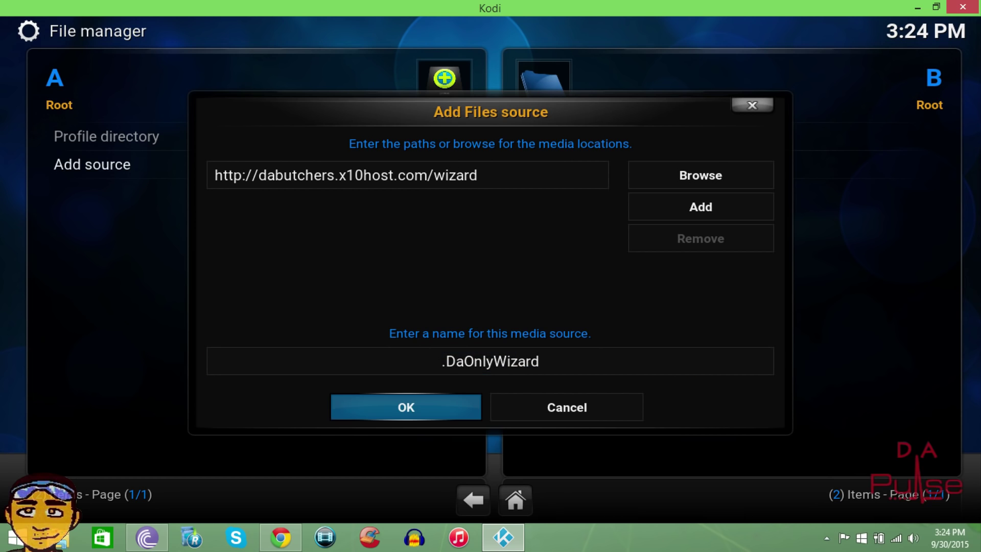
pyautogui.press('Return')
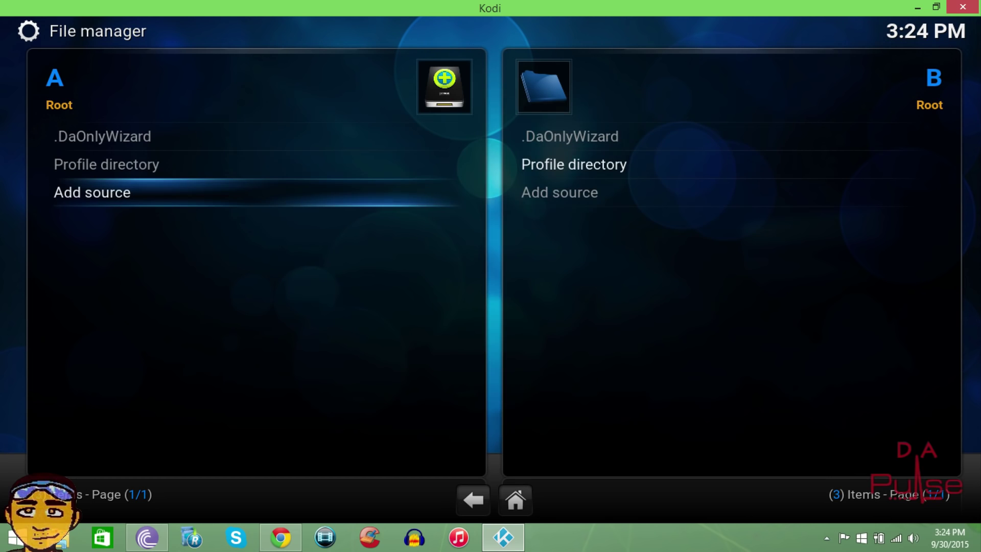
# Leave File manager and go to the Add-ons section of Settings
pyautogui.press('Escape')
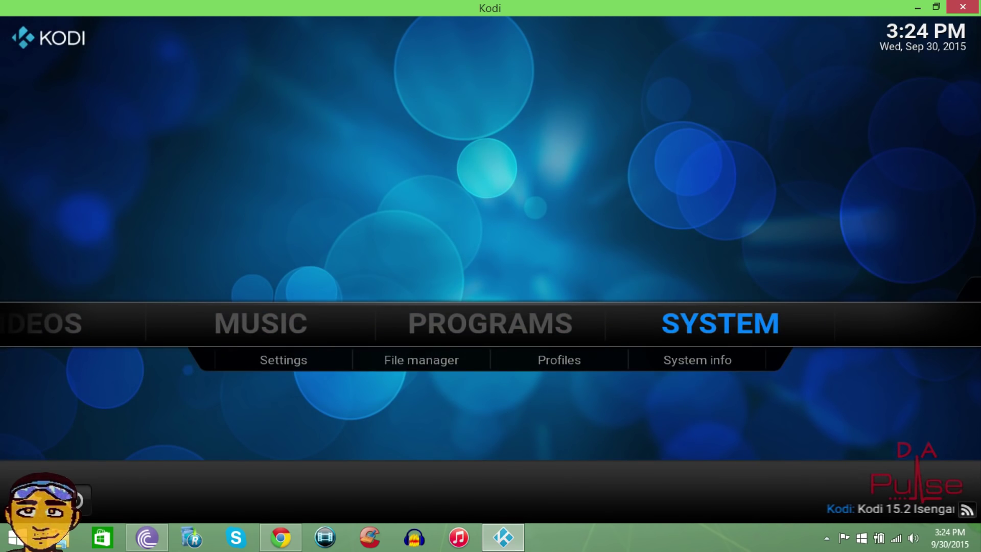
pyautogui.press('Left')
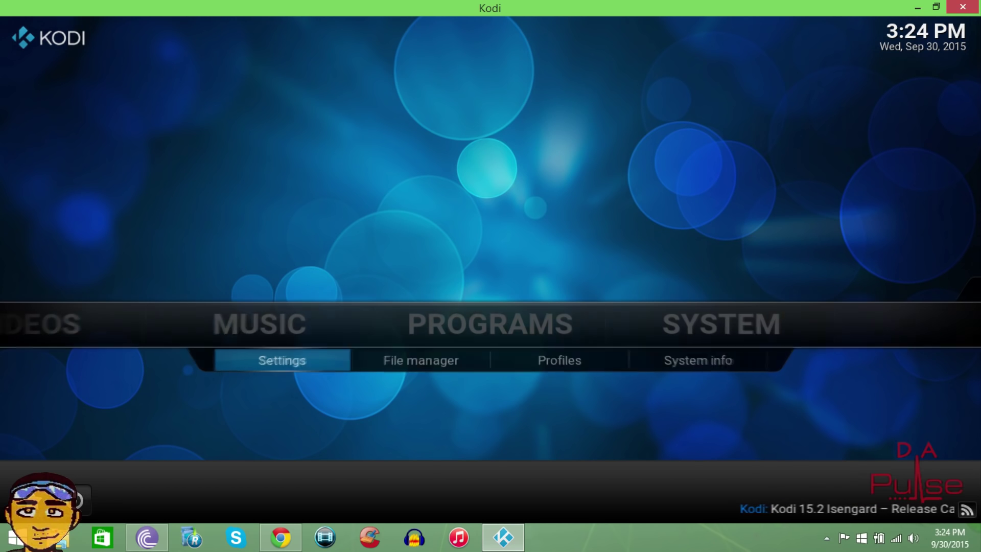
pyautogui.press('Return')
pyautogui.press('Return')
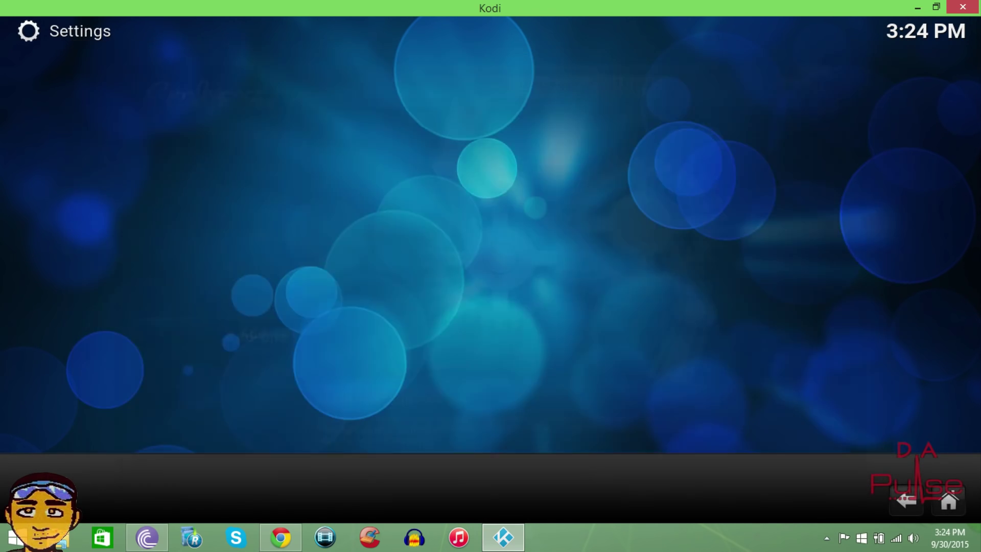
pyautogui.press('Return')
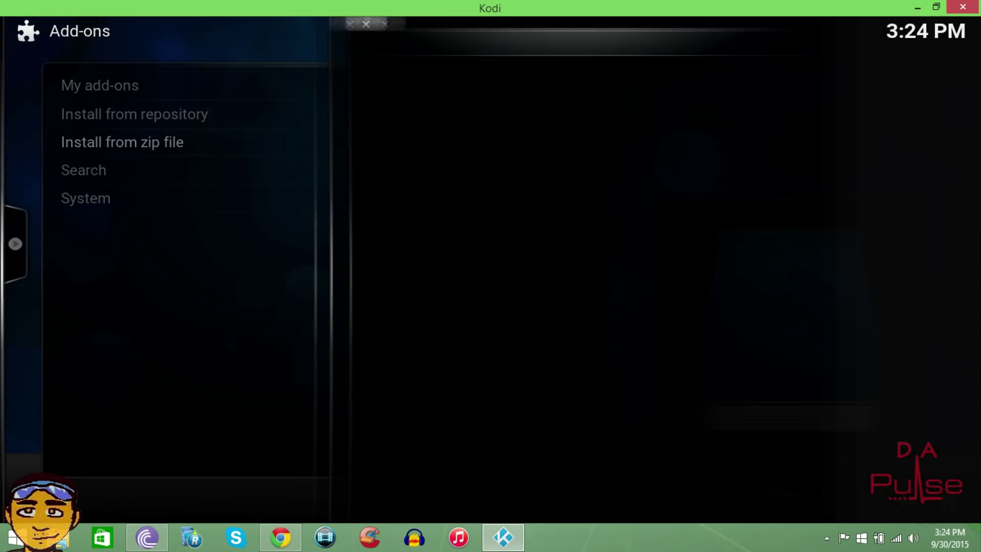
# Install plugin.video.daonlywizard.zip from the .DaOnlyWizard source
pyautogui.press('Down')
pyautogui.press('Up')
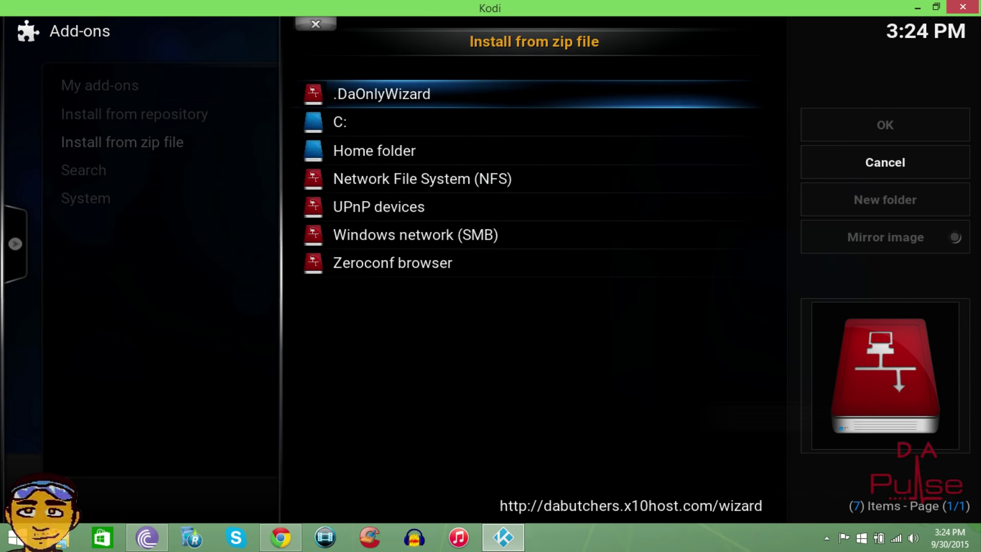
pyautogui.press('Return')
pyautogui.press('Down')
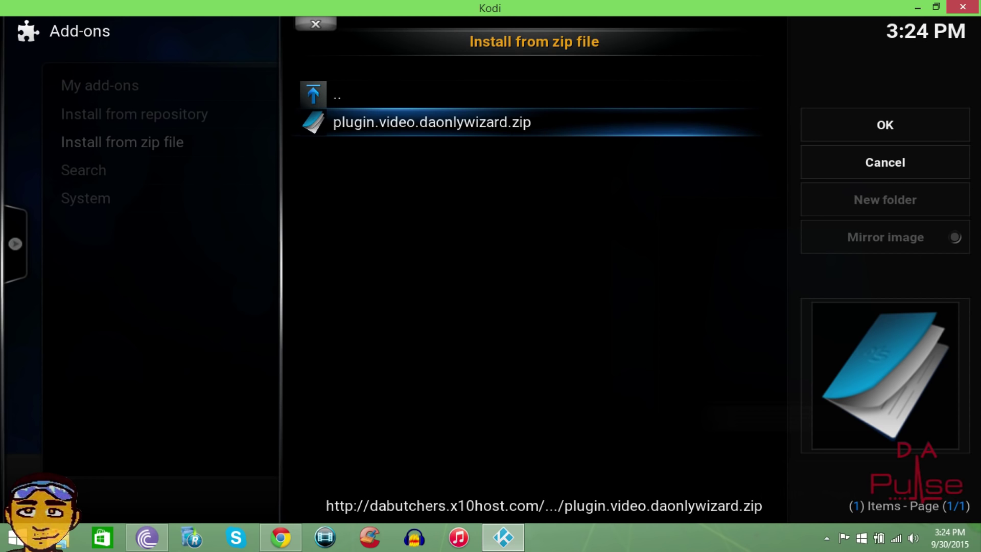
pyautogui.press('Return')
pyautogui.press('Down')
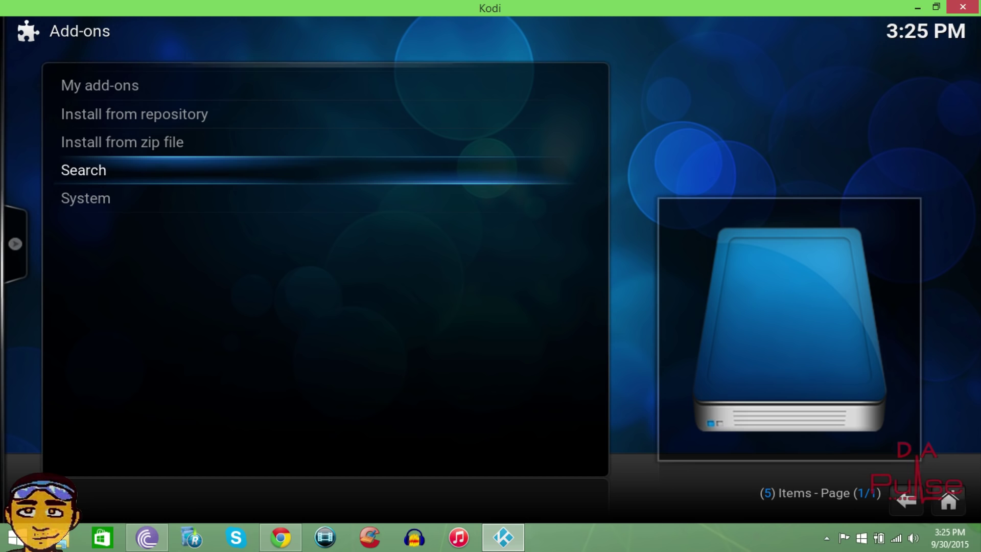
pyautogui.press('Up')
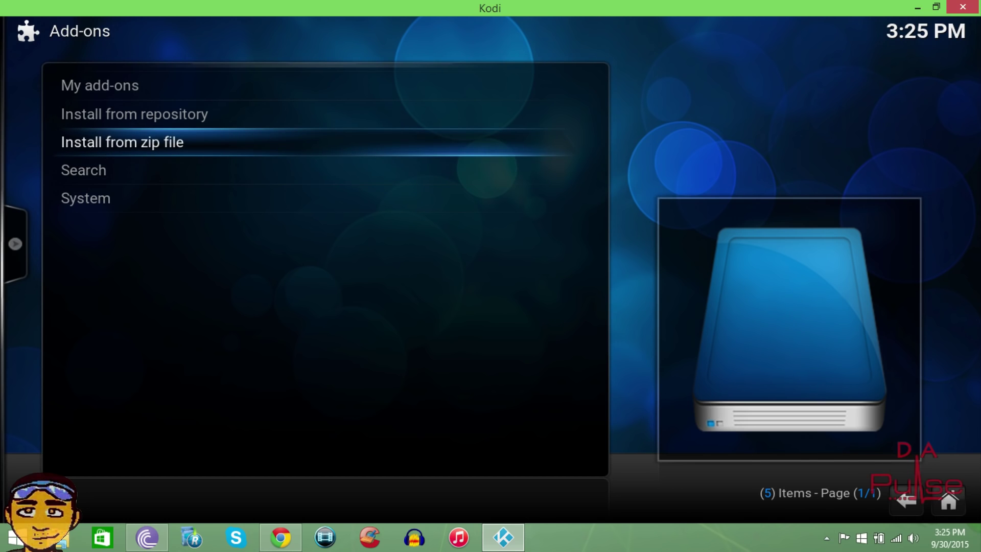
# Browse the install-from-zip file list to the C: drive's Users folder
pyautogui.press('Return')
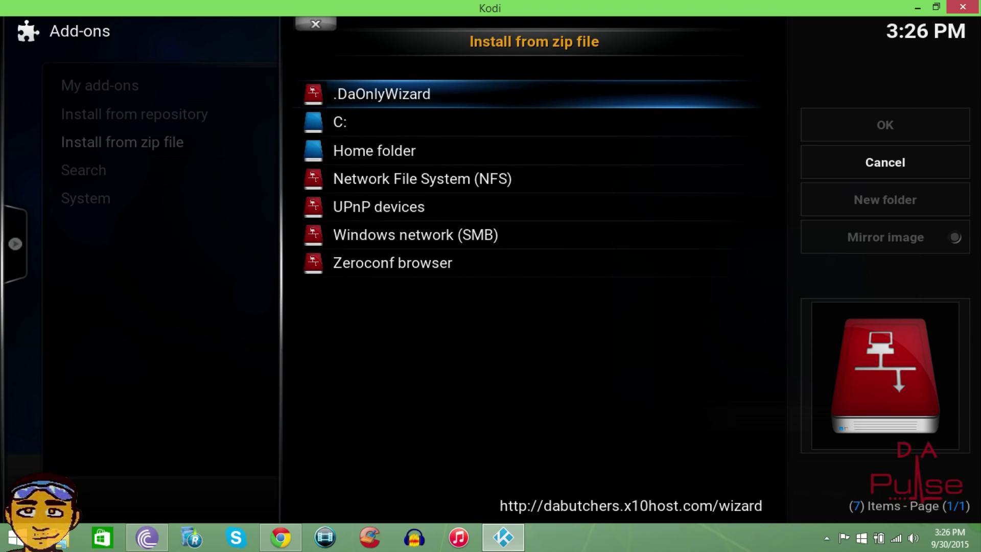
pyautogui.click(340, 122)
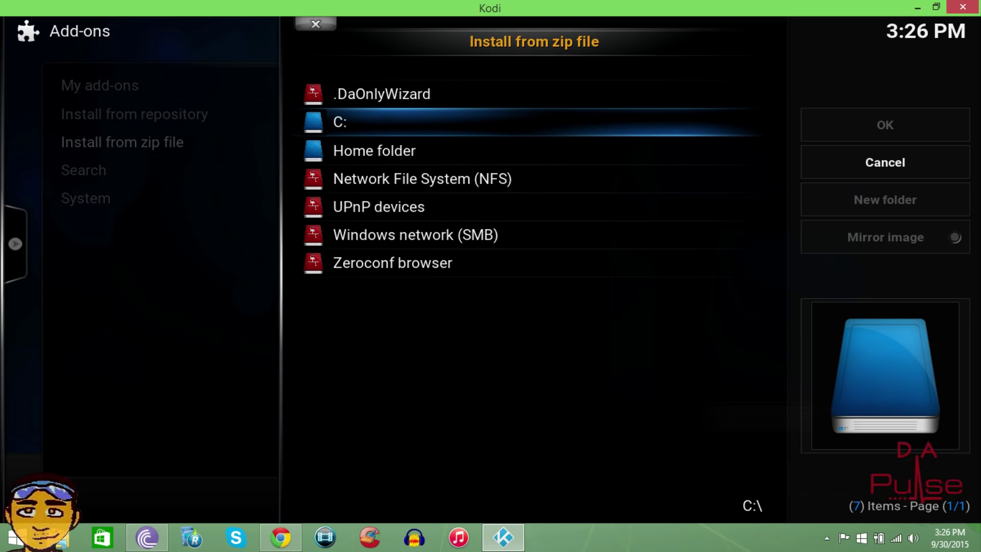
pyautogui.press('Return')
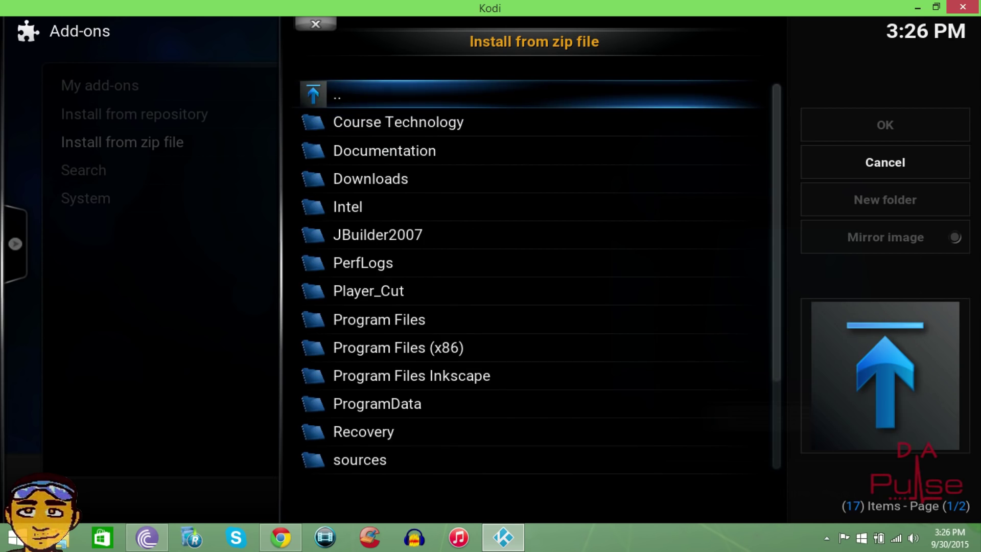
pyautogui.press('w')
pyautogui.press('u')
pyautogui.press('u')
pyautogui.press('Return')
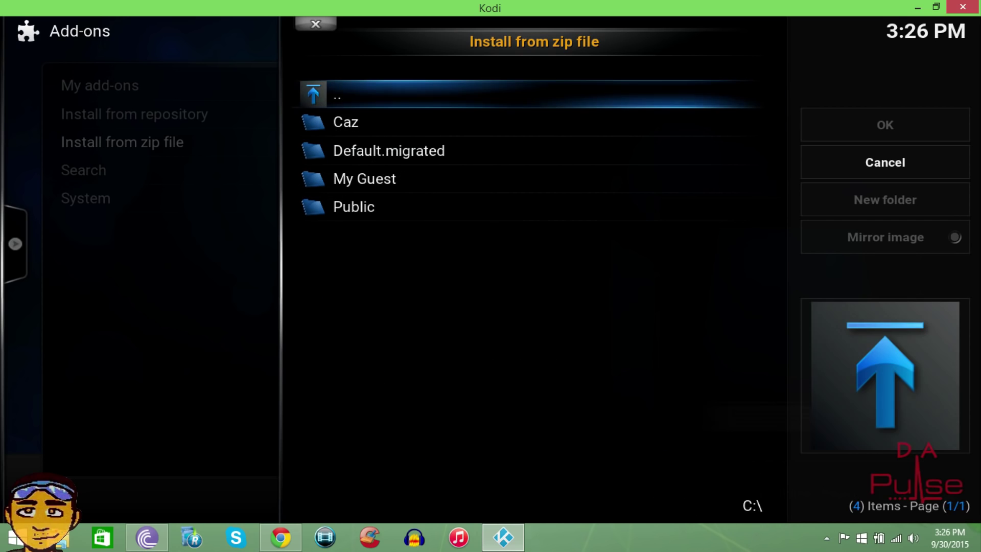
# Open the user's Desktop folder and install Daonlywizard.zip
pyautogui.press('Down')
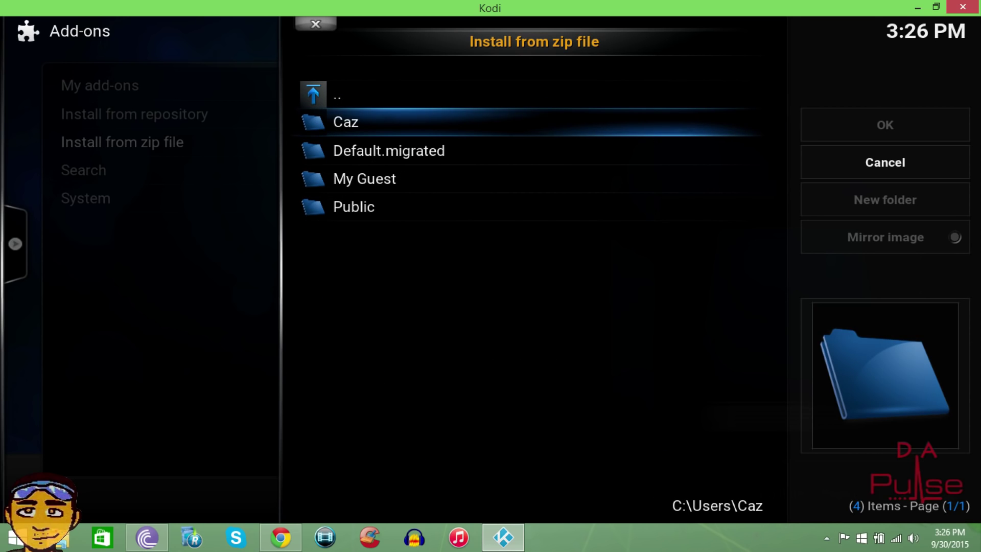
pyautogui.press('Return')
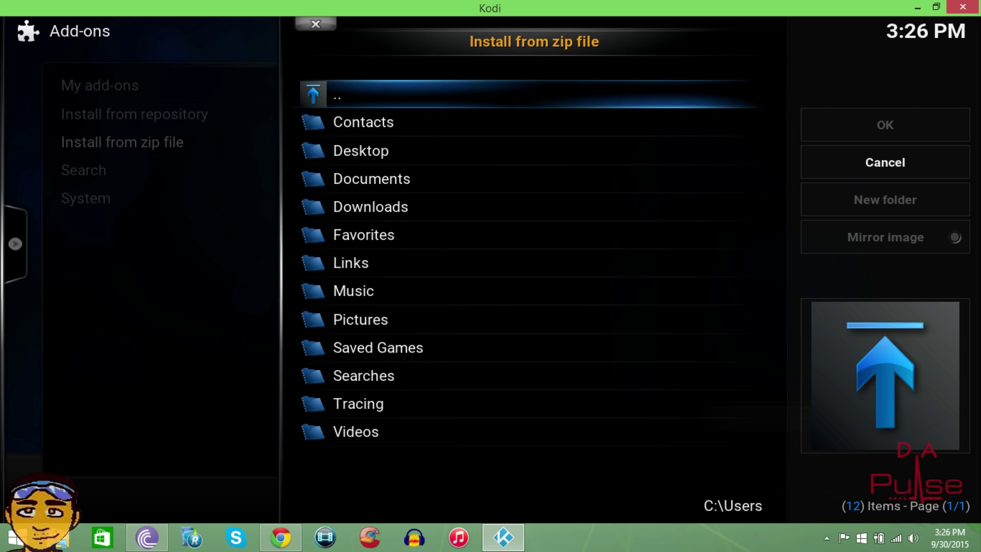
pyautogui.press('Down')
pyautogui.press('Down')
pyautogui.press('Return')
pyautogui.press('Down')
pyautogui.press('Down')
pyautogui.press('Down')
pyautogui.press('Down')
pyautogui.press('Down')
pyautogui.press('Down')
pyautogui.press('Down')
pyautogui.press('Down')
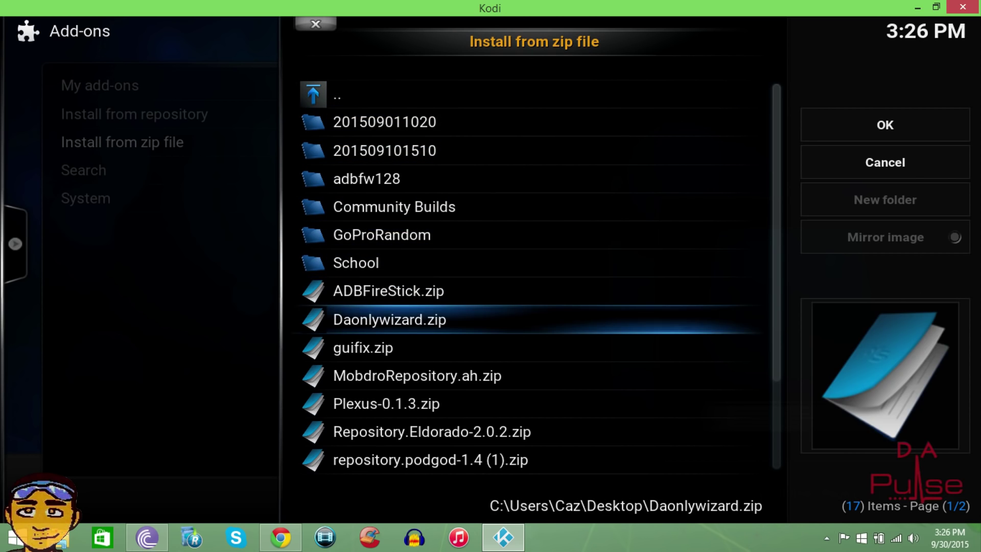
pyautogui.press('Return')
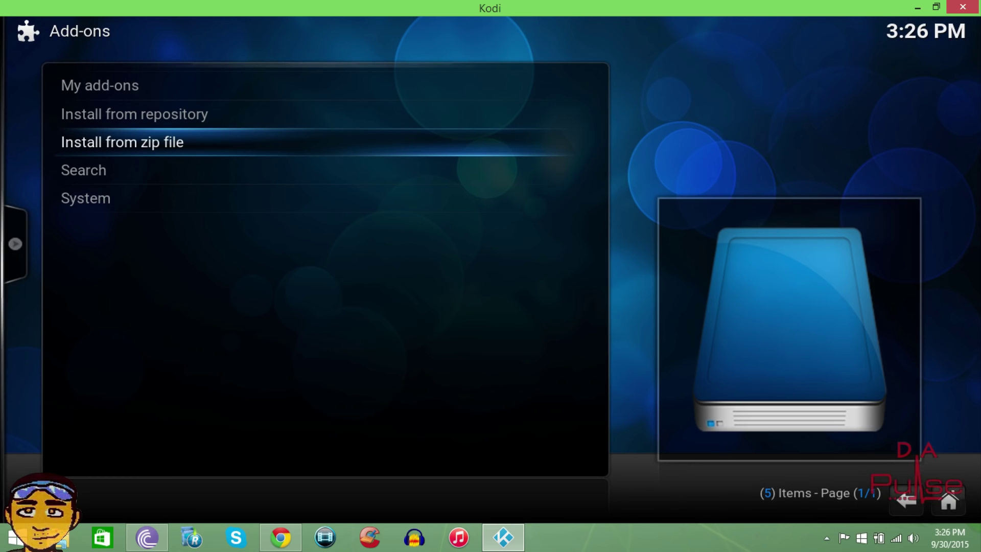
# From the home screen, open Programs, launch Da Only Wizard and highlight DA PULSE UPDATE
pyautogui.press('Escape')
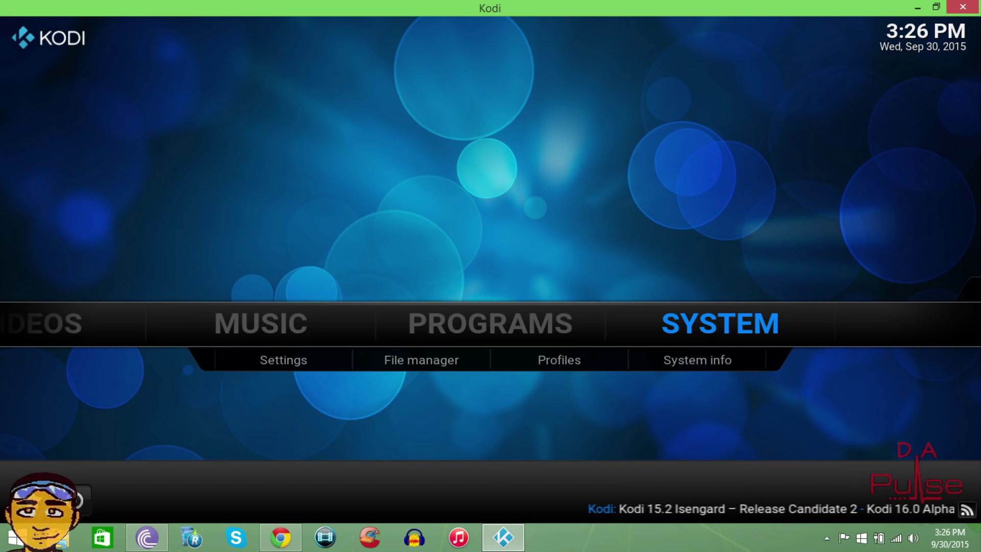
pyautogui.press('Left')
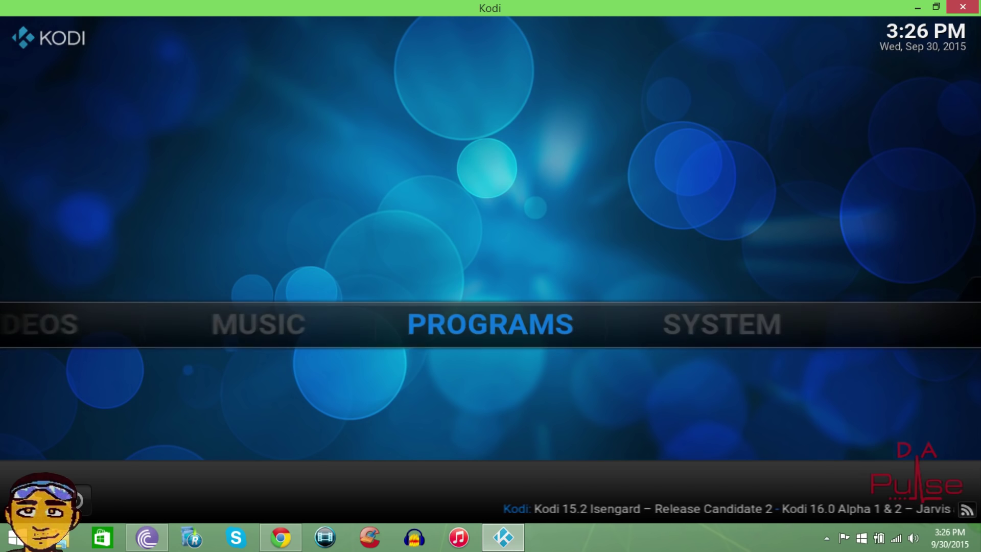
pyautogui.press('Return')
pyautogui.press('Return')
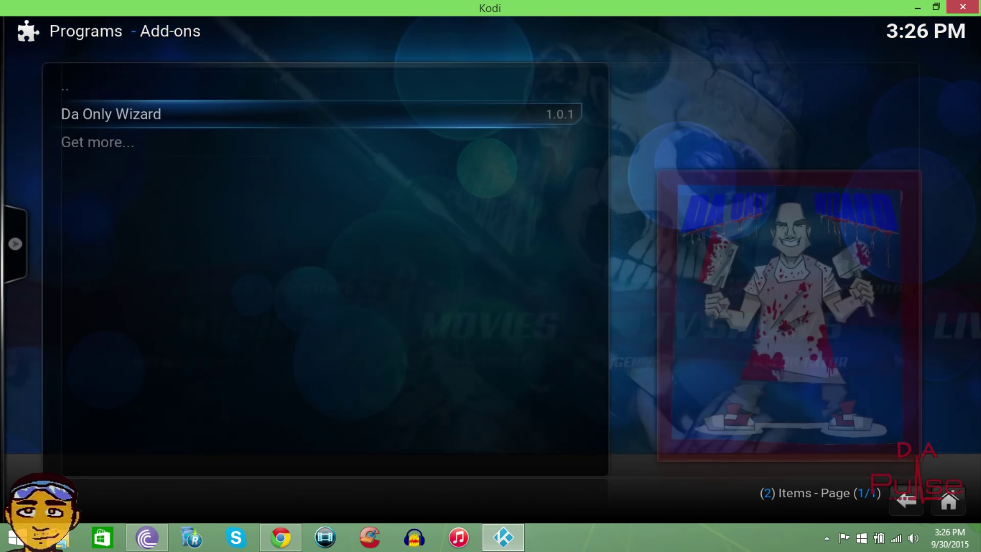
pyautogui.press('Up')
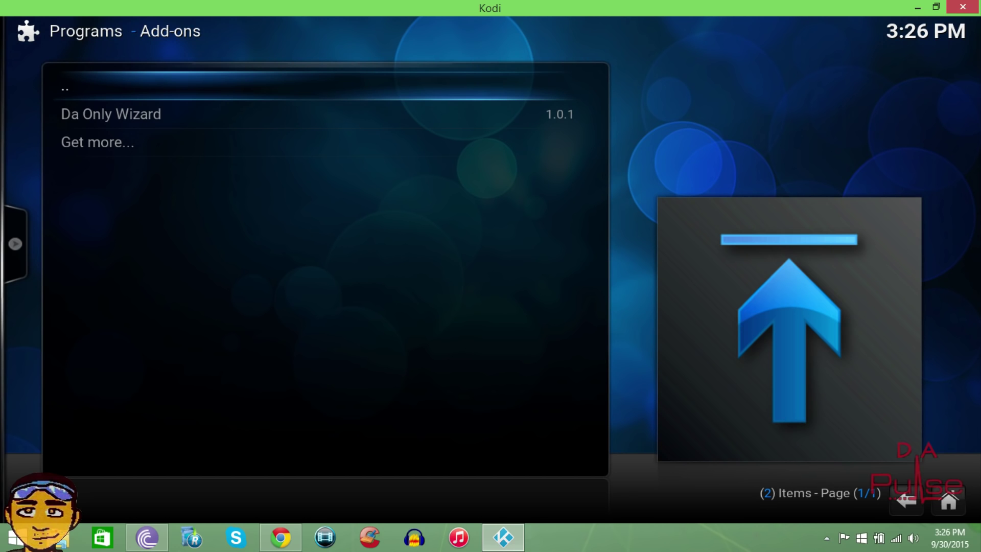
pyautogui.press('Down')
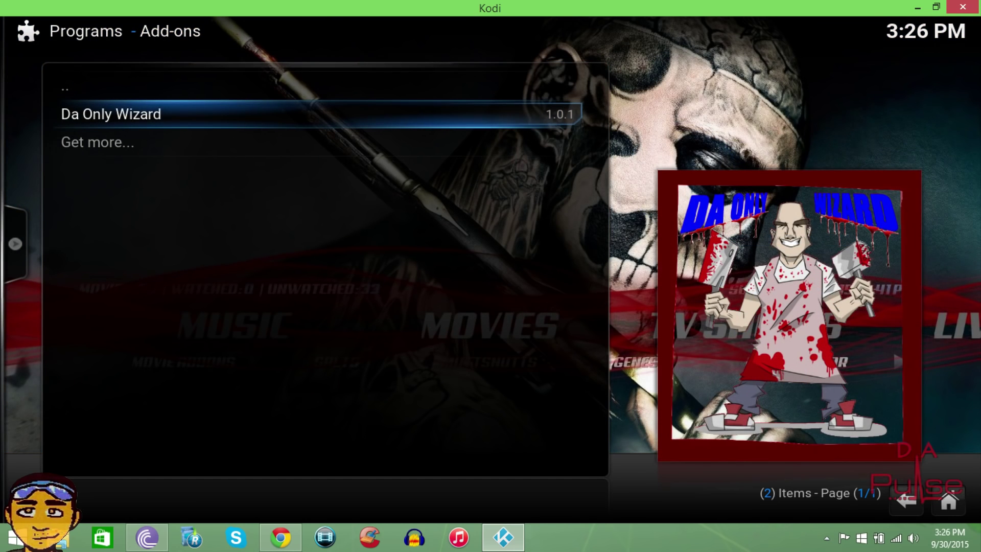
pyautogui.press('Return')
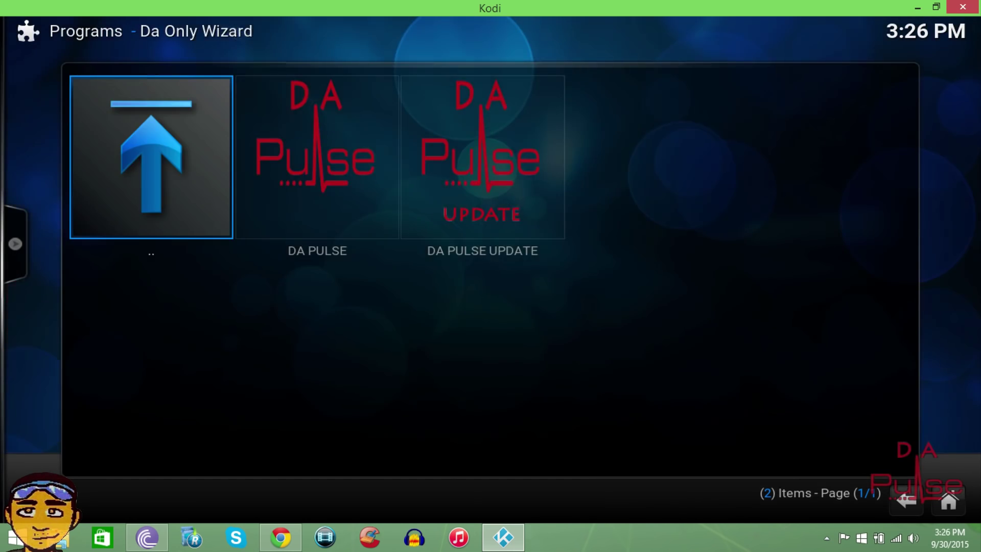
pyautogui.press('Right')
pyautogui.press('Right')
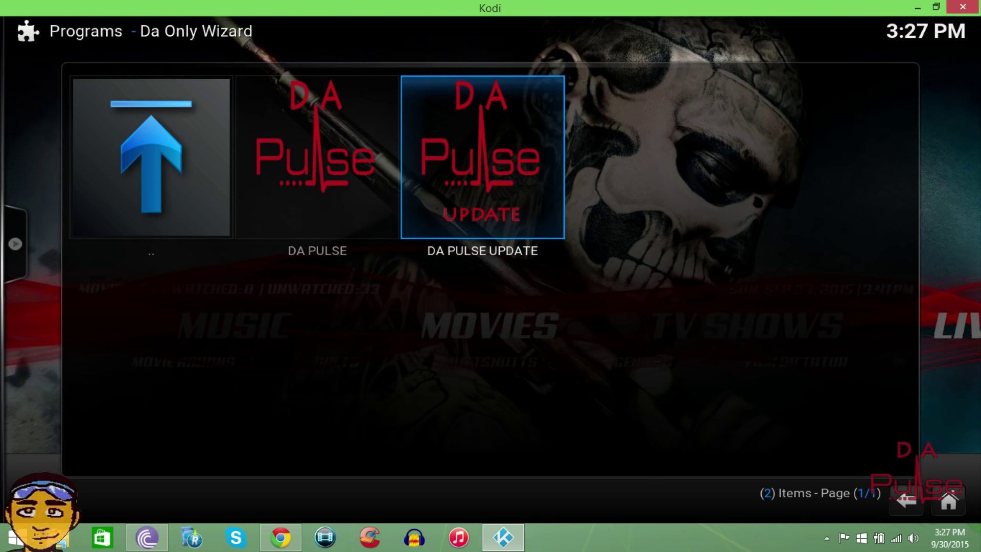
# Download the DA PULSE UPDATE build, accept completion, and confirm force-closing Kodi
pyautogui.press('Return')
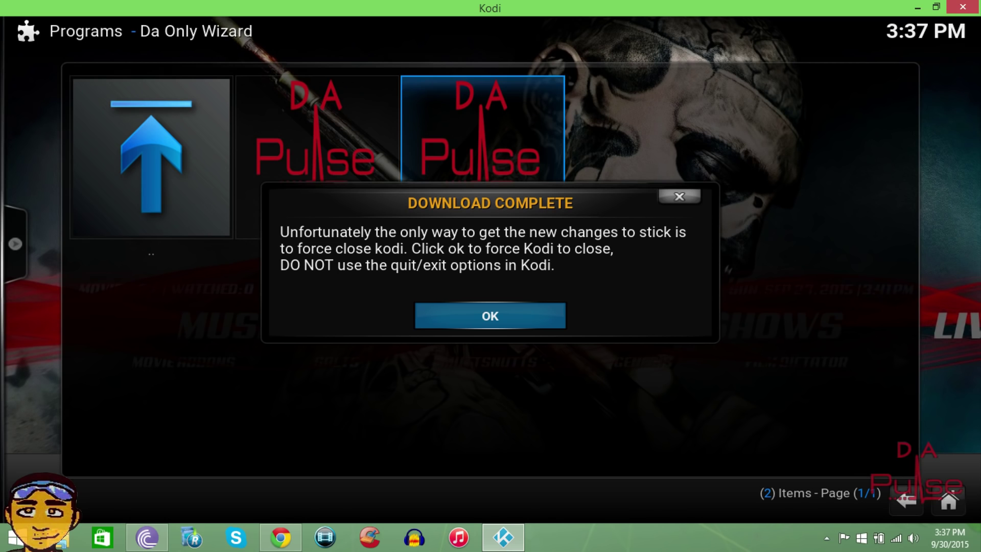
pyautogui.press('Return')
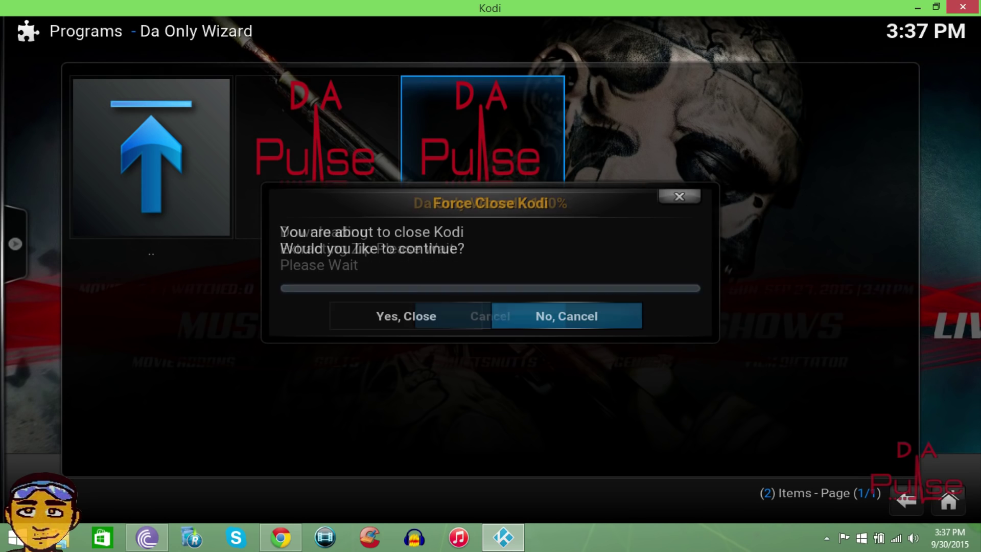
pyautogui.press('Left')
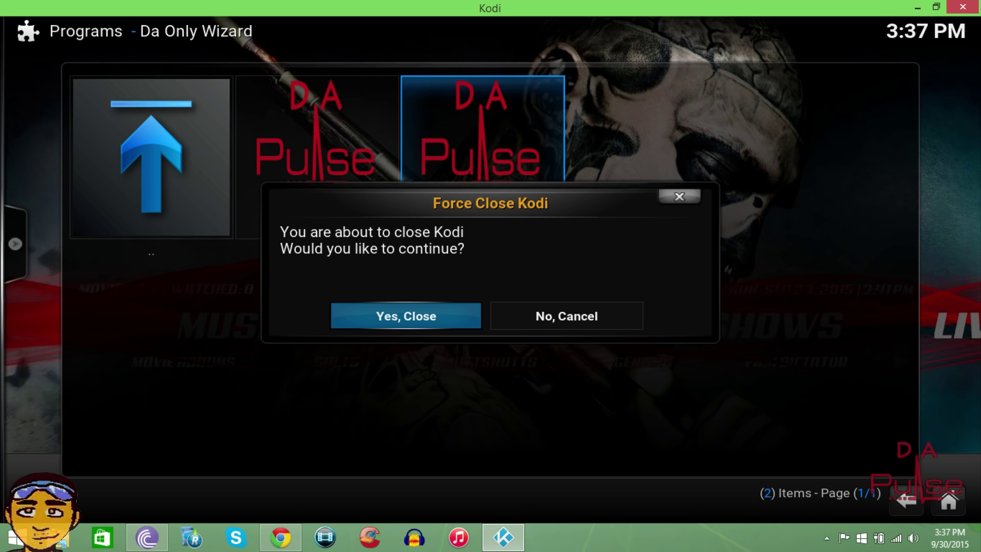
pyautogui.press('Return')
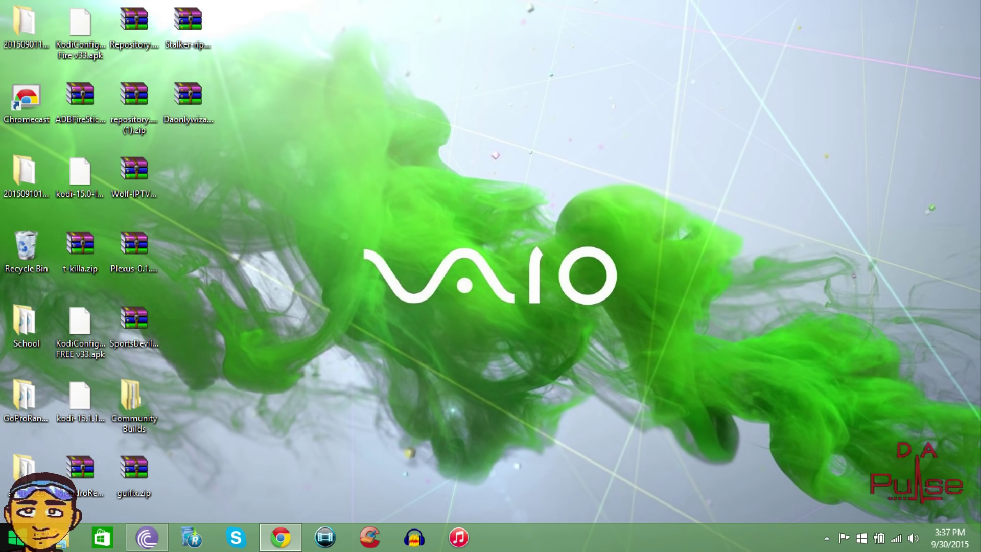
# Search 'kodi' from the Windows 8 Start screen and launch the Kodi result
pyautogui.click(11, 538)
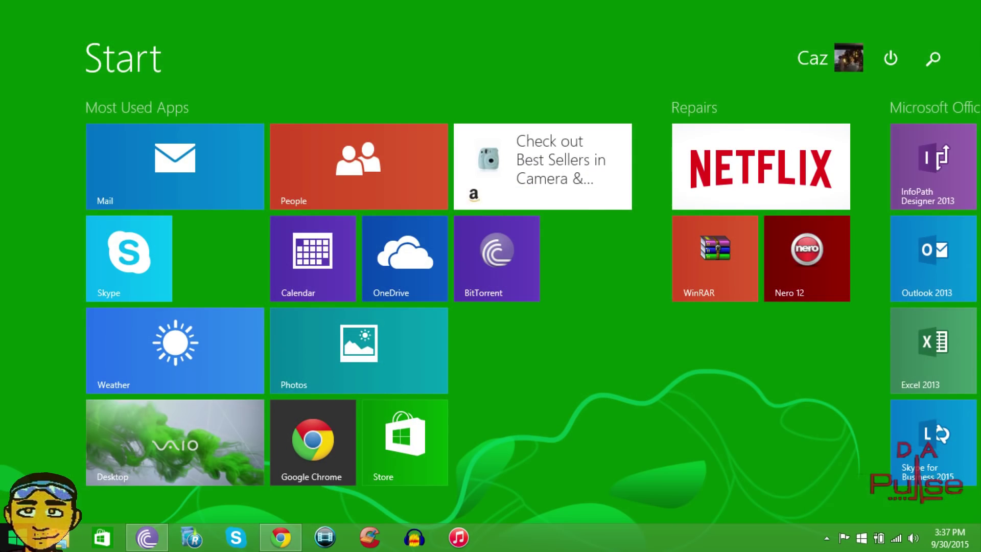
pyautogui.write('kodi')
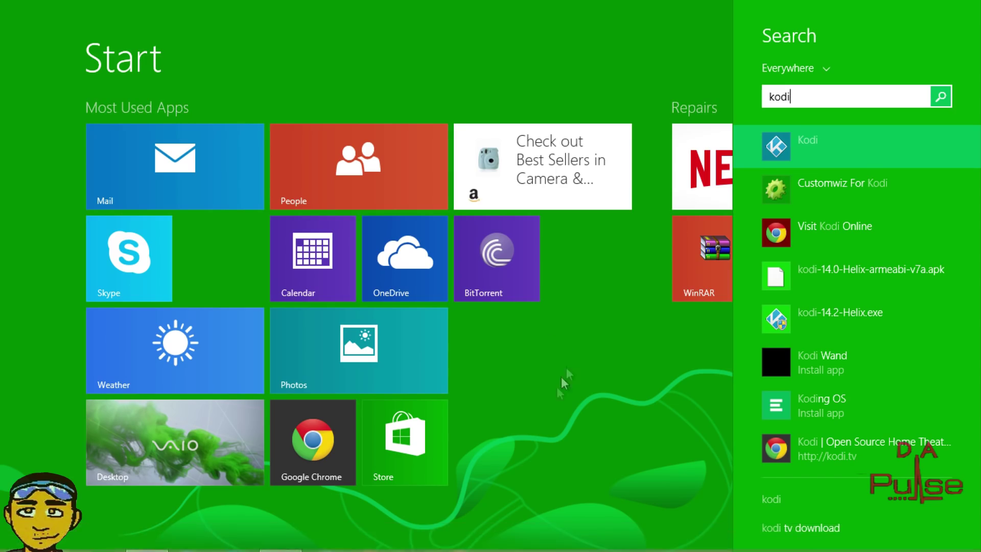
pyautogui.click(822, 142)
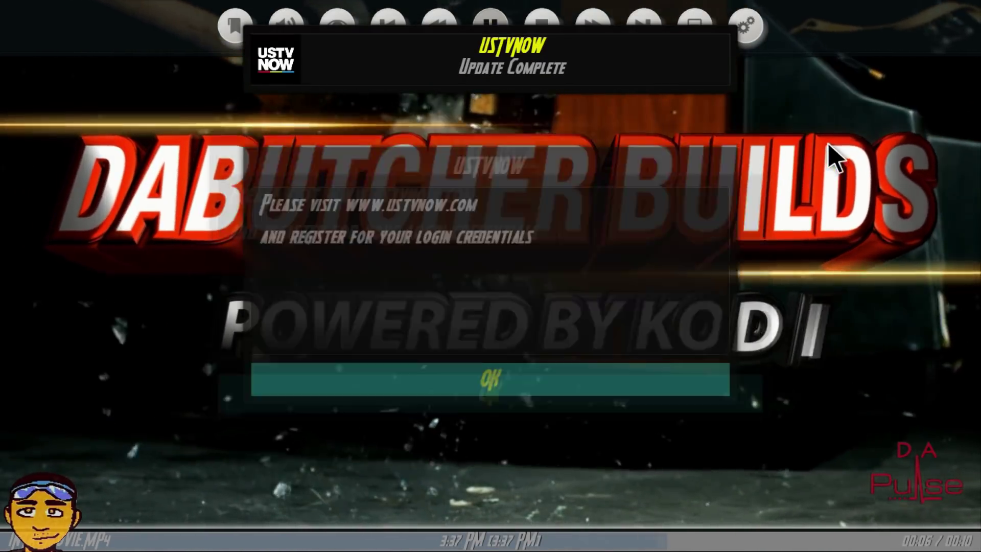
# Dismiss the USTVnow notice and email keyboard, answering No to the premium subscriber question
pyautogui.press('Return')
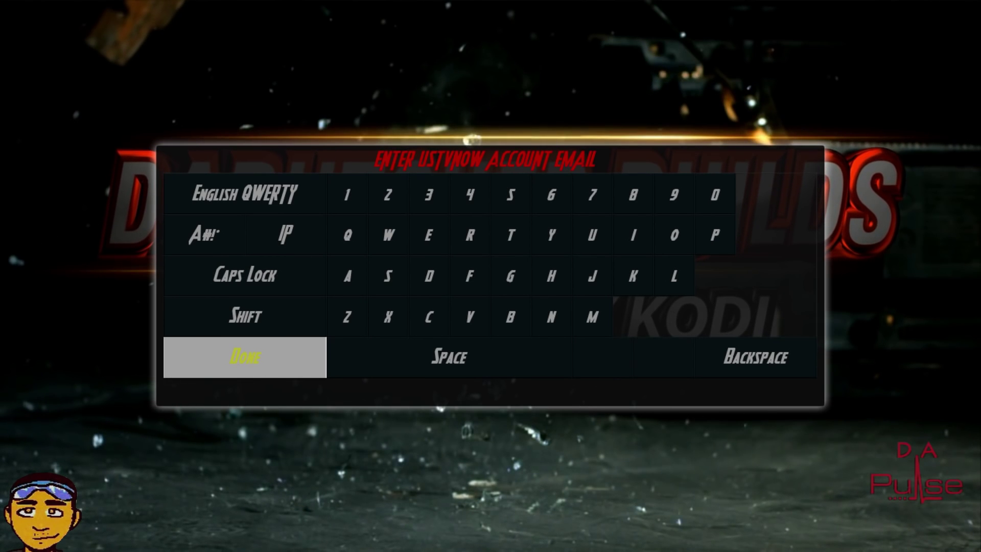
pyautogui.press('Return')
pyautogui.press('Left')
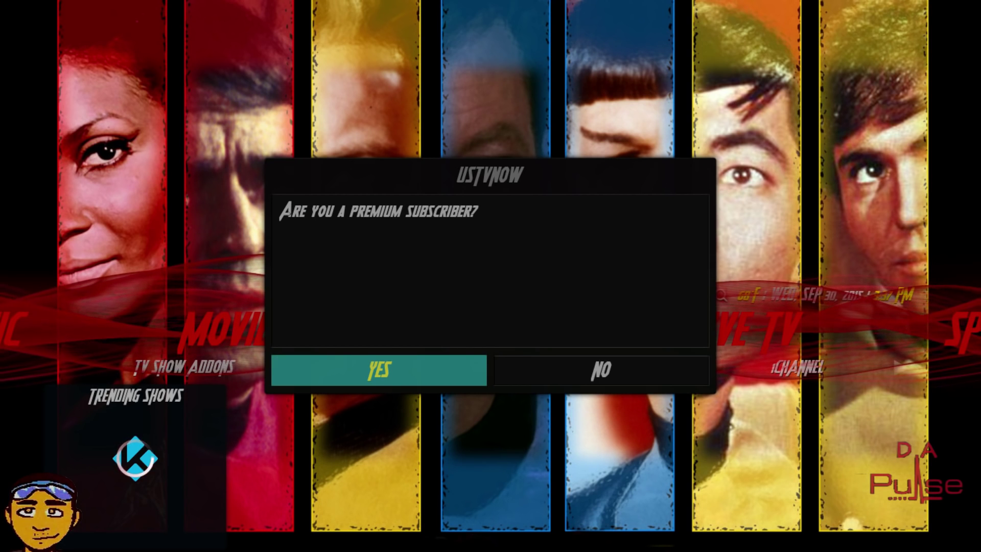
pyautogui.press('Right')
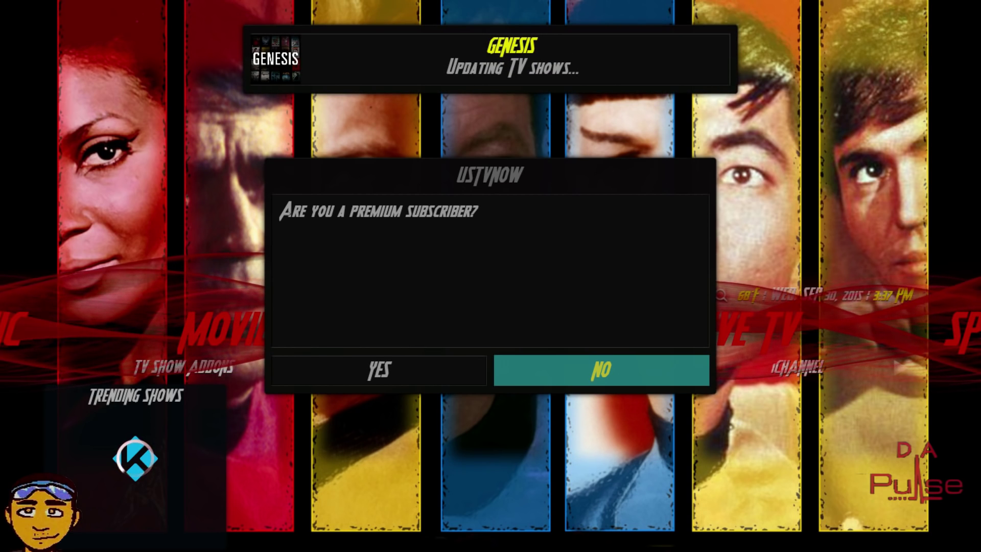
pyautogui.press('Return')
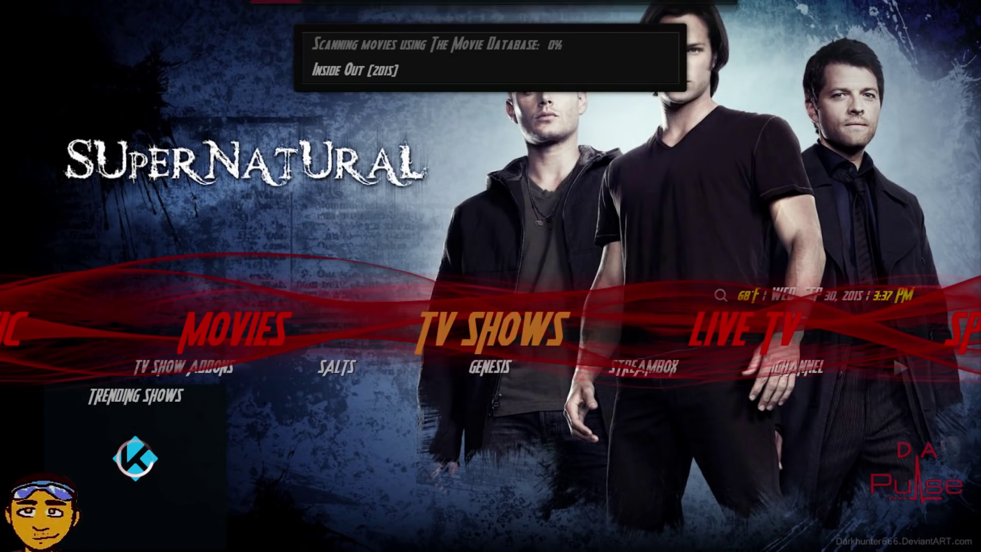
# Dismiss Connection FAILED, browse Movies and Tools, and open DABUTCHERS BUILD HELP
pyautogui.press('Return')
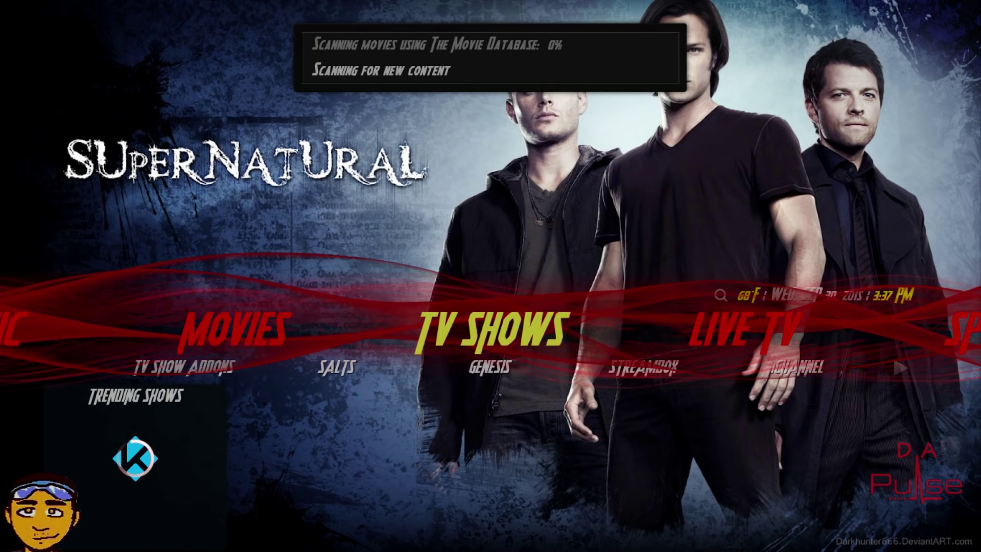
pyautogui.press('Left')
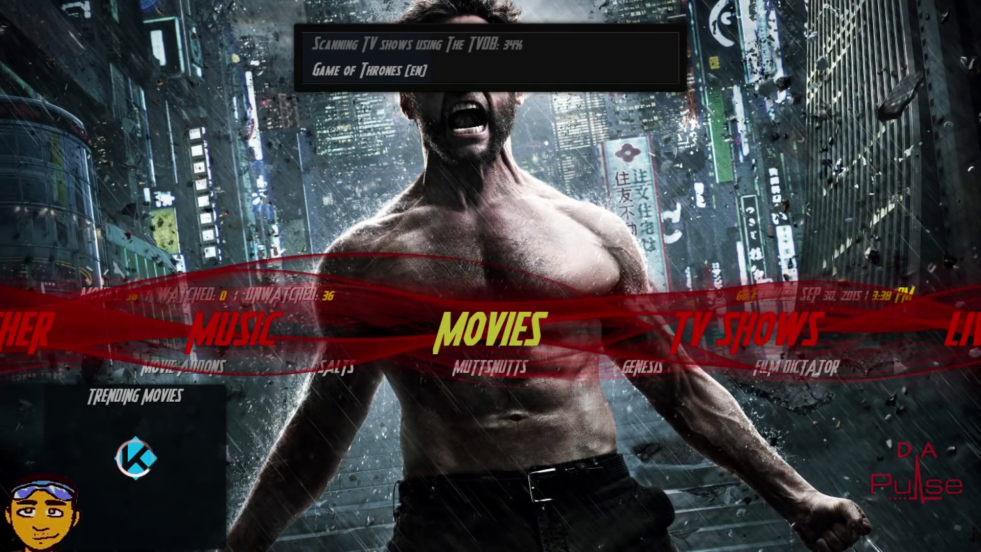
pyautogui.press('Right')
pyautogui.press('Right')
pyautogui.press('Right')
pyautogui.press('Right')
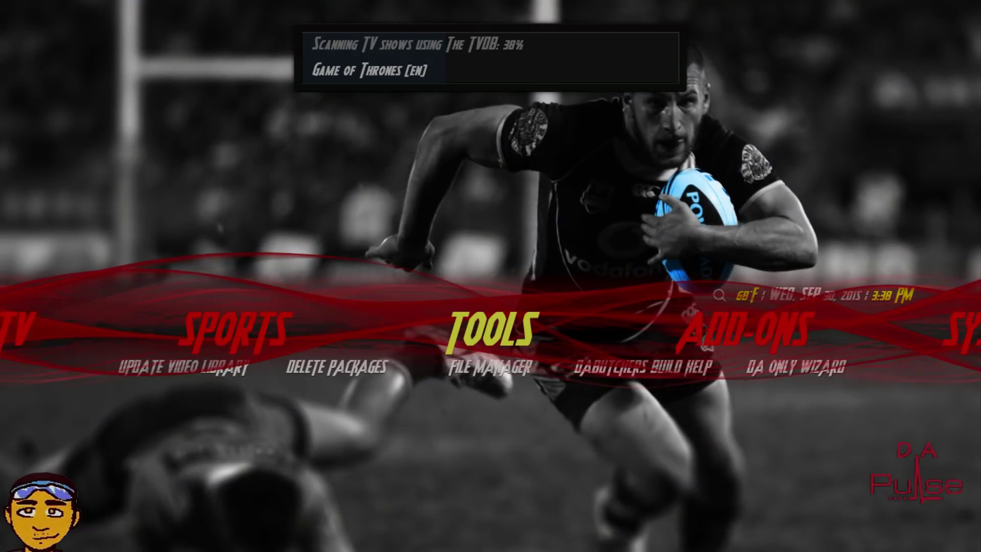
pyautogui.press('Down')
pyautogui.press('Right')
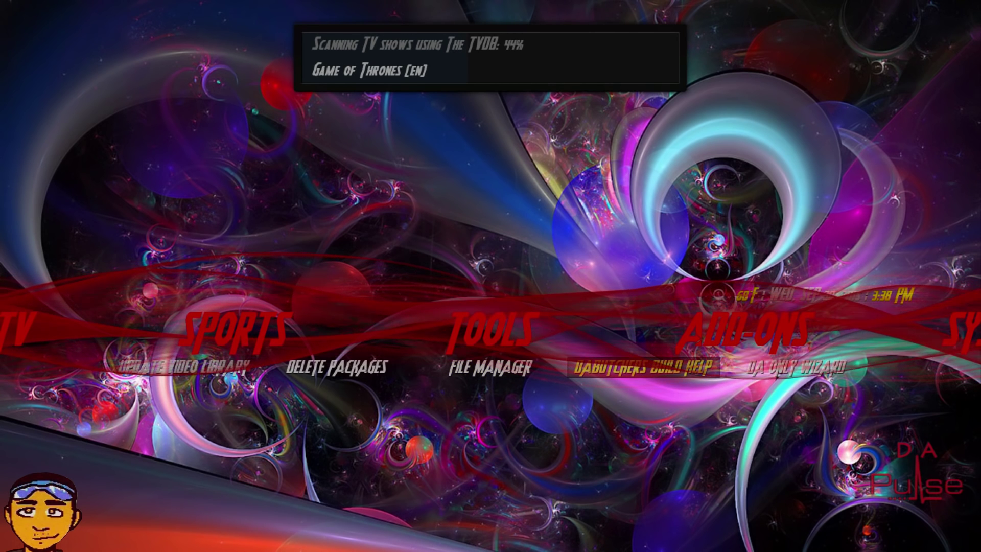
pyautogui.press('Return')
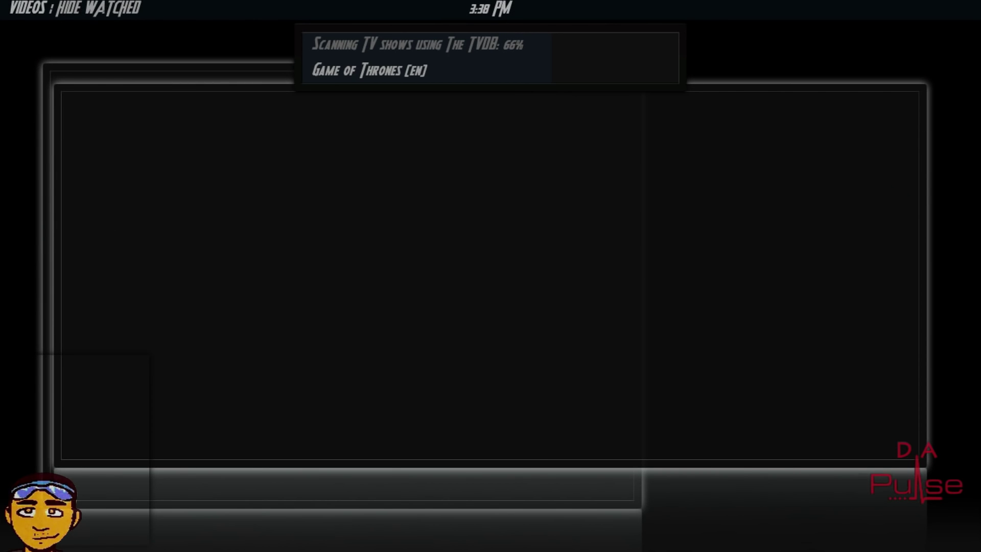
# Scroll through the tutorial video list, return to the YouTube root, and exit the add-on
pyautogui.press('Down')
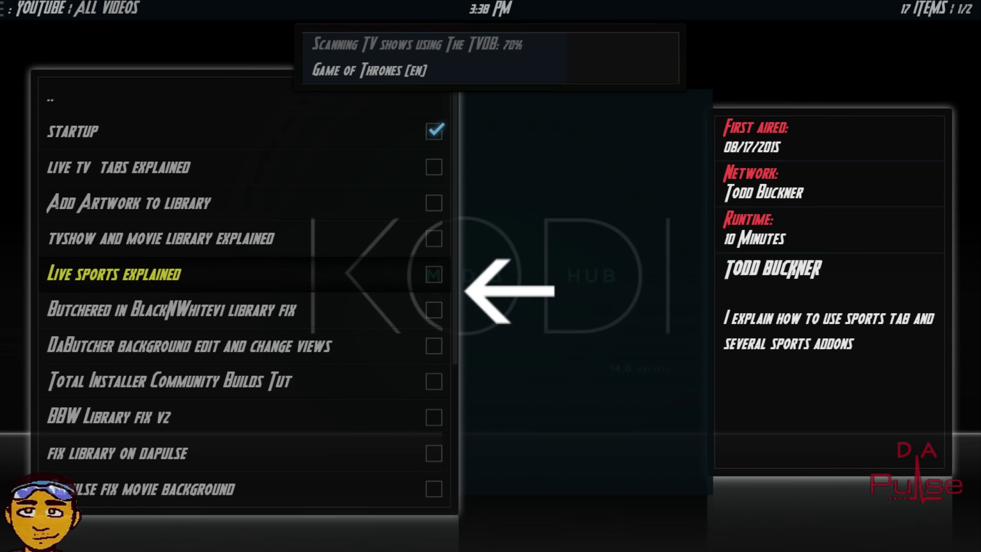
pyautogui.press('Down')
pyautogui.press('Down')
pyautogui.press('Down')
pyautogui.press('Down')
pyautogui.press('Down')
pyautogui.press('Down')
pyautogui.press('Down')
pyautogui.press('Down')
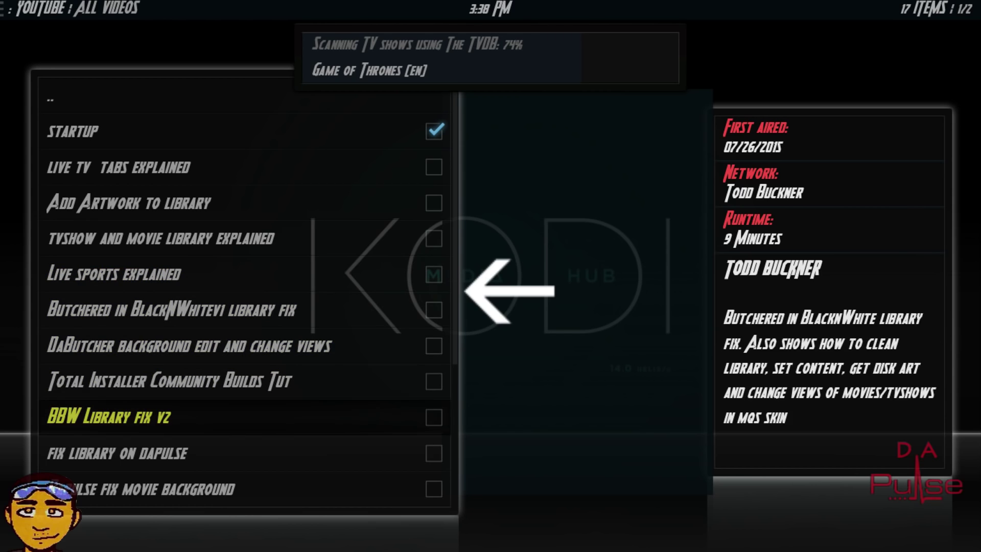
pyautogui.press('Down')
pyautogui.press('Down')
pyautogui.press('Down')
pyautogui.press('Down')
pyautogui.press('Down')
pyautogui.press('Down')
pyautogui.press('Down')
pyautogui.press('Down')
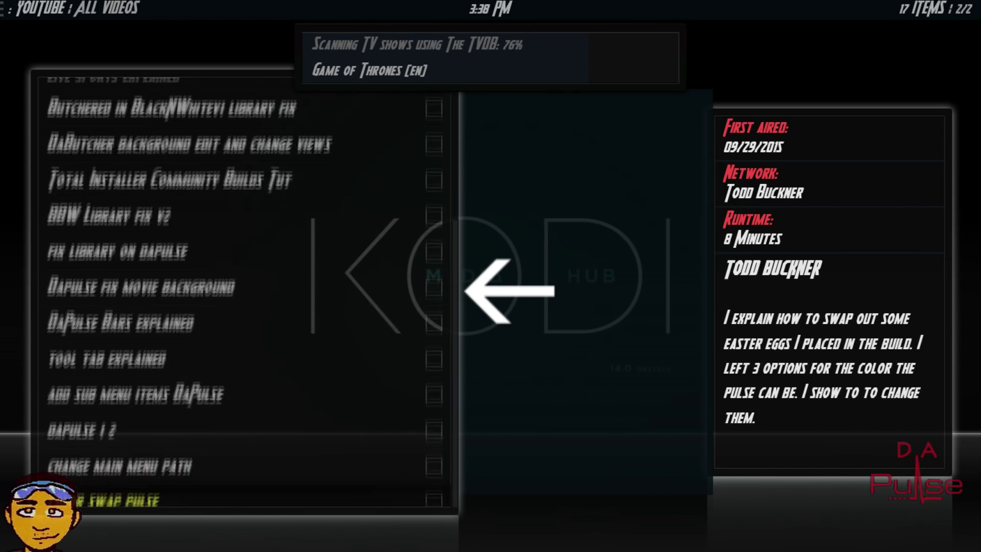
pyautogui.press('Down')
pyautogui.press('Down')
pyautogui.press('Down')
pyautogui.press('Down')
pyautogui.press('Down')
pyautogui.press('Down')
pyautogui.press('Down')
pyautogui.press('Down')
pyautogui.press('Down')
pyautogui.press('Down')
pyautogui.press('Down')
pyautogui.press('Down')
pyautogui.press('Down')
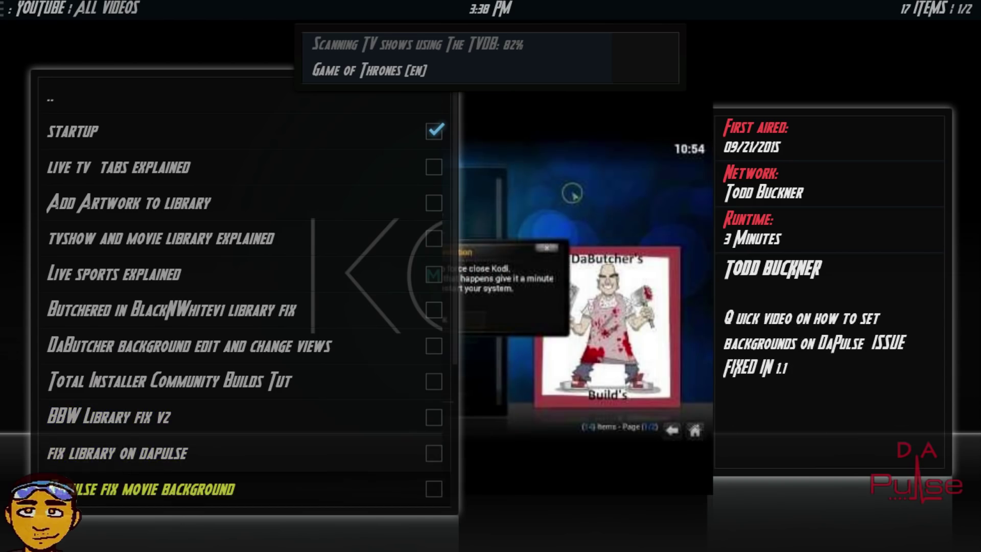
pyautogui.press('Down')
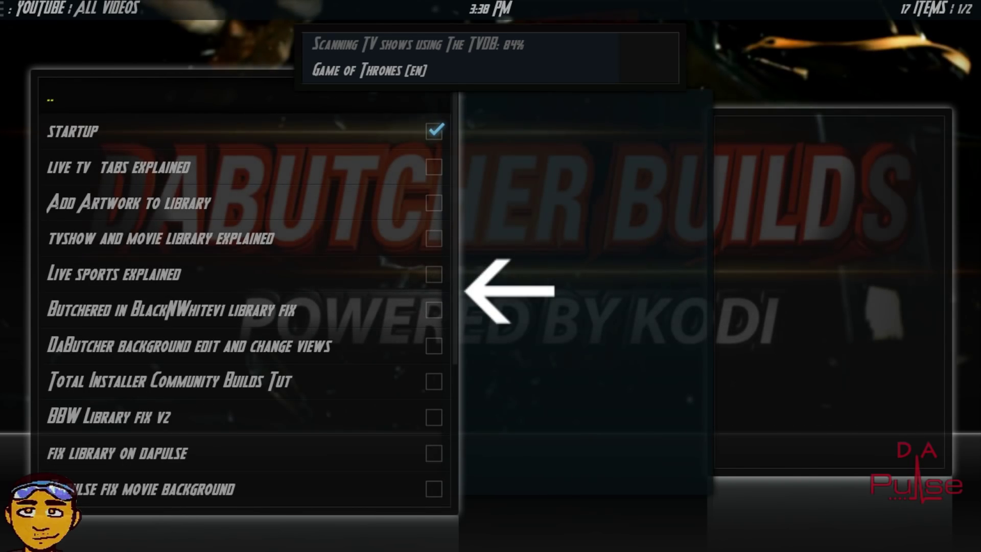
pyautogui.press('Return')
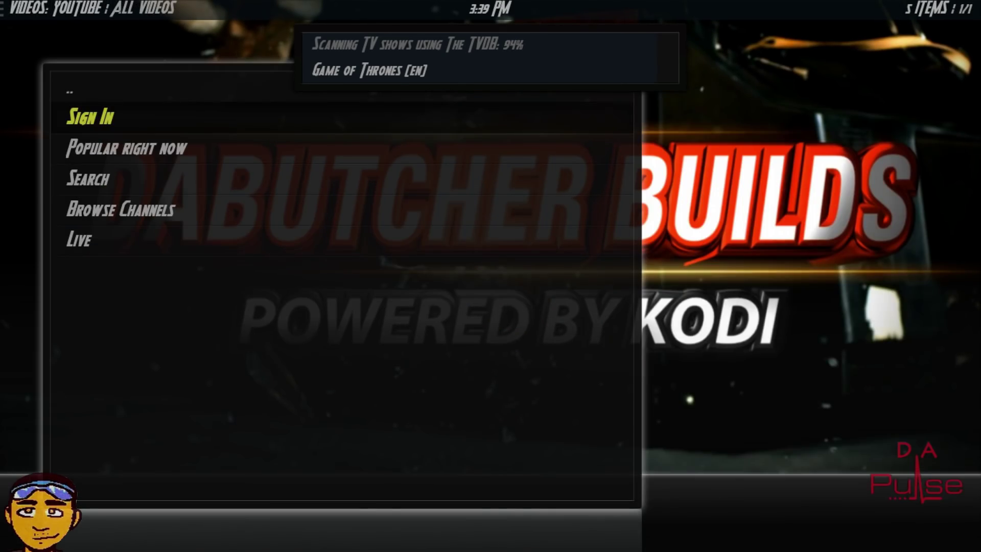
pyautogui.press('BackSpace')
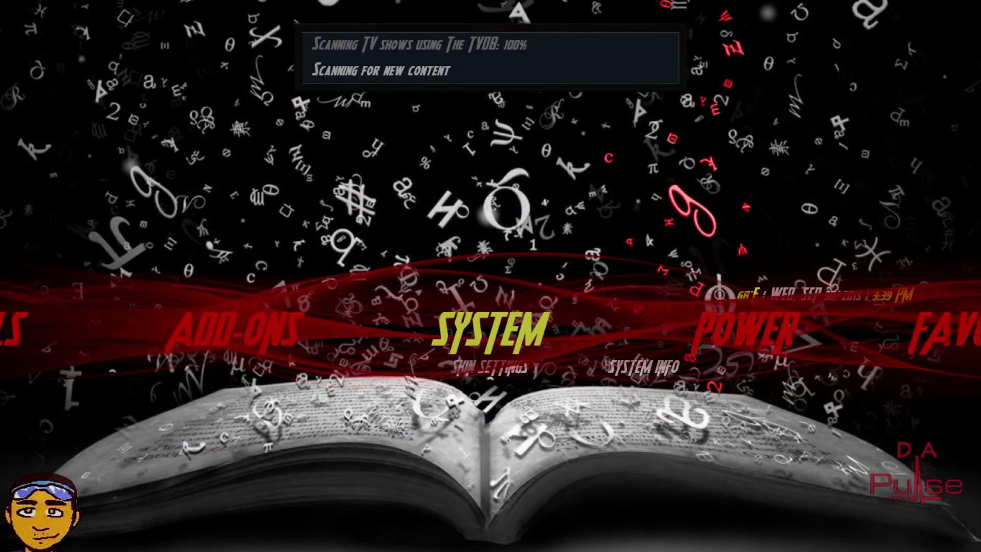
# Move along the home ribbon through Weather, Movies, TV Shows, Sports and Add-ons to System
pyautogui.press('Right')
pyautogui.press('Right')
pyautogui.press('Right')
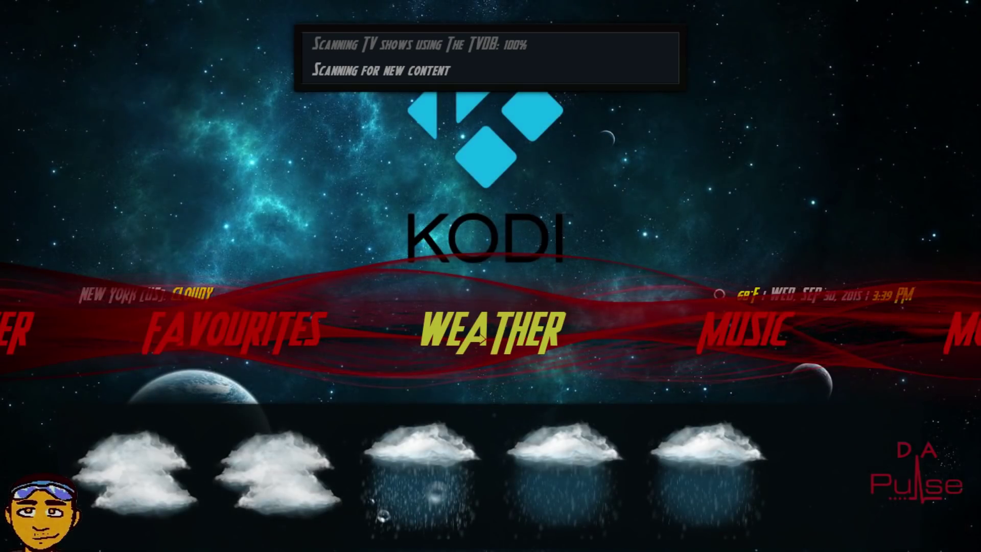
pyautogui.press('Right')
pyautogui.press('Right')
pyautogui.press('Right')
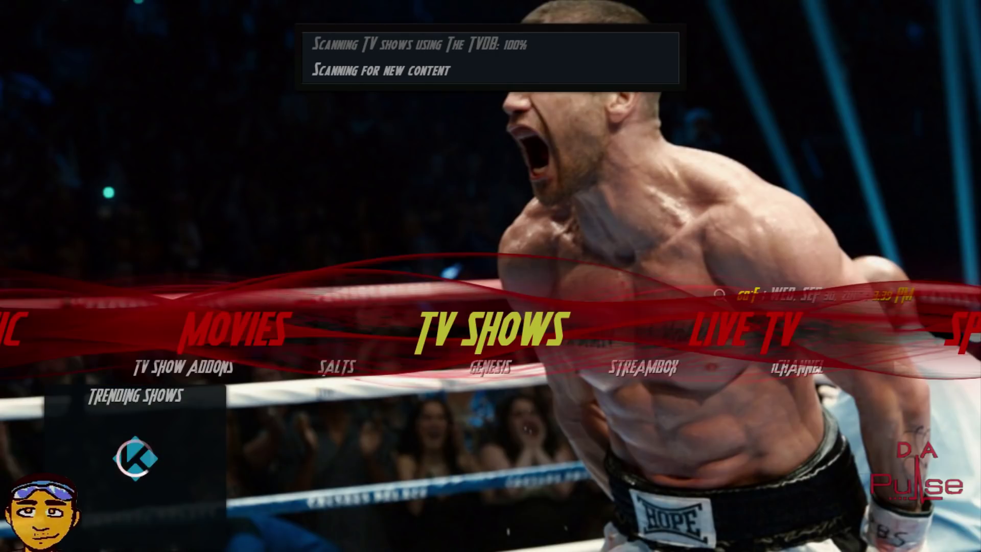
pyautogui.press('Right')
pyautogui.press('Right')
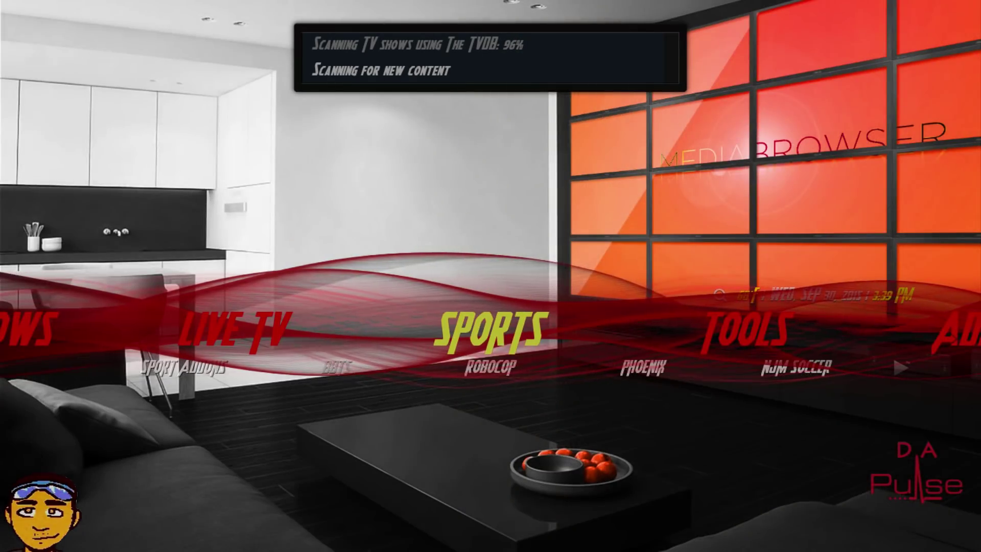
pyautogui.press('Right')
pyautogui.press('Right')
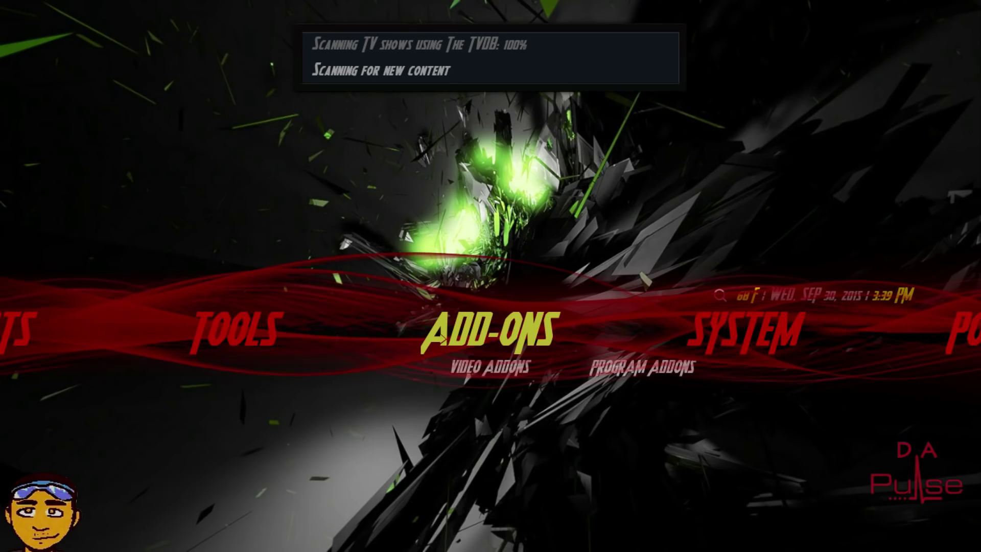
pyautogui.press('Right')
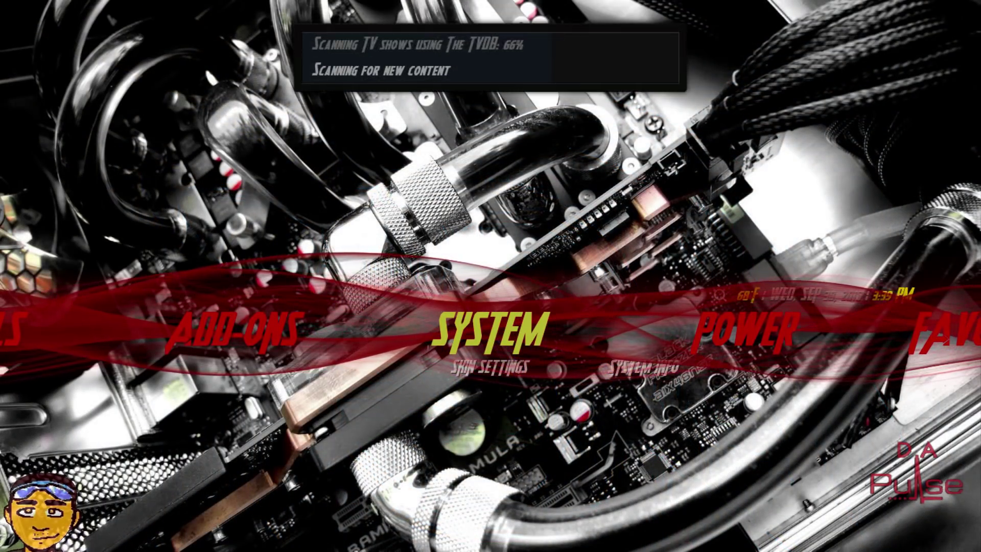
# Open Settings from System and enter the Appearance settings page
pyautogui.press('Return')
pyautogui.press('Down')
pyautogui.press('Up')
pyautogui.press('Return')
# Check the Aeon Nox's DaB skin's glassbar theme, Yellow Highlighted colours and Heros fonts unchanged, then back out
pyautogui.press('Right')
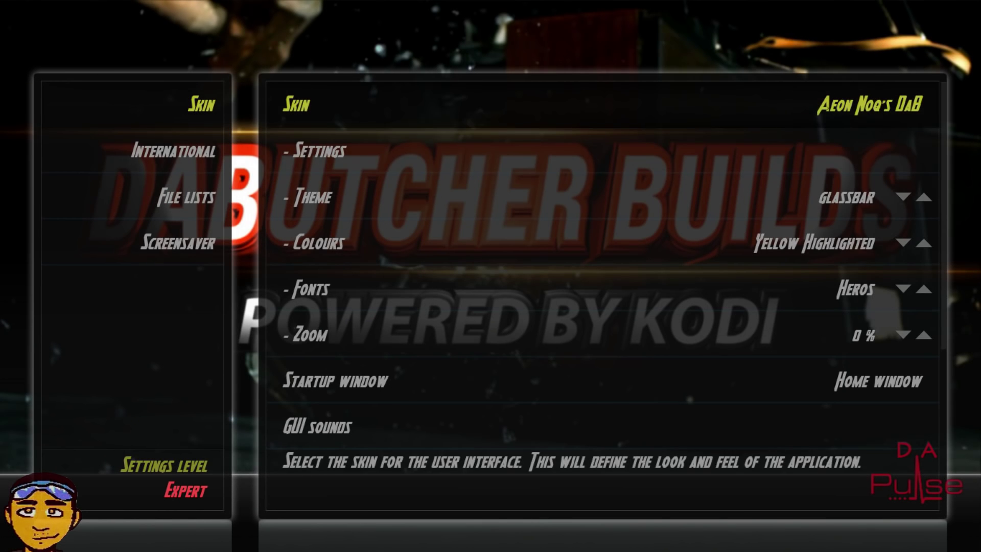
pyautogui.press('Down')
pyautogui.press('Down')
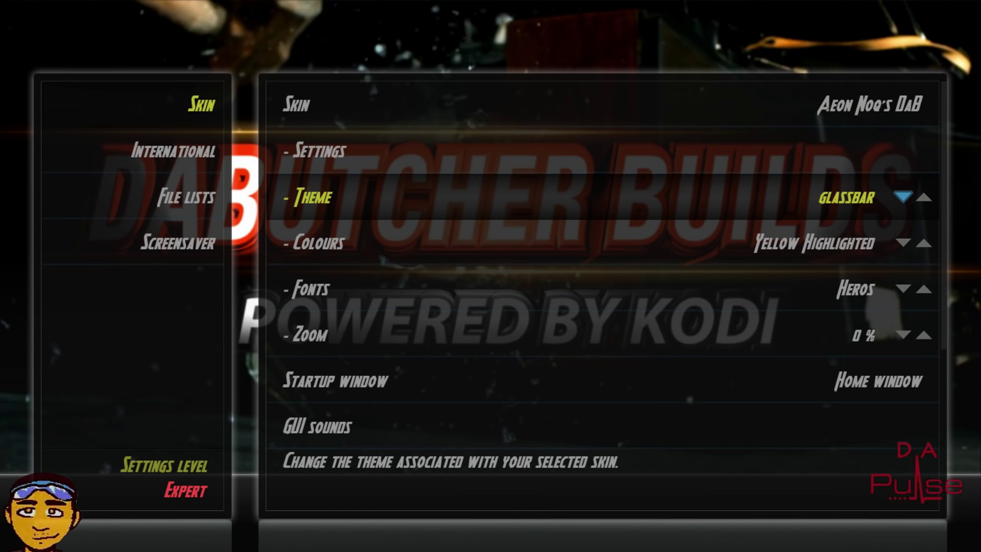
pyautogui.press('Up')
pyautogui.press('Up')
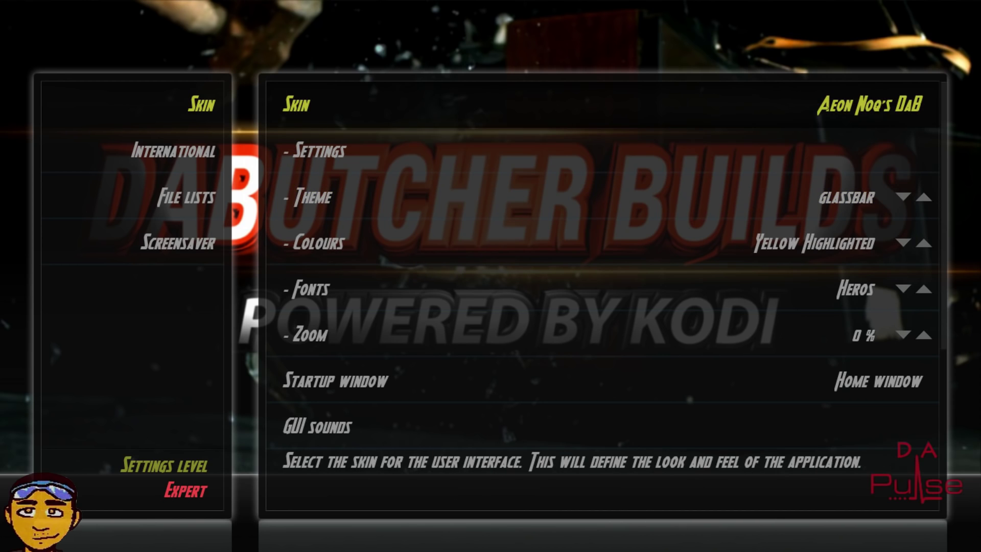
pyautogui.press('Down')
pyautogui.press('Down')
pyautogui.press('Down')
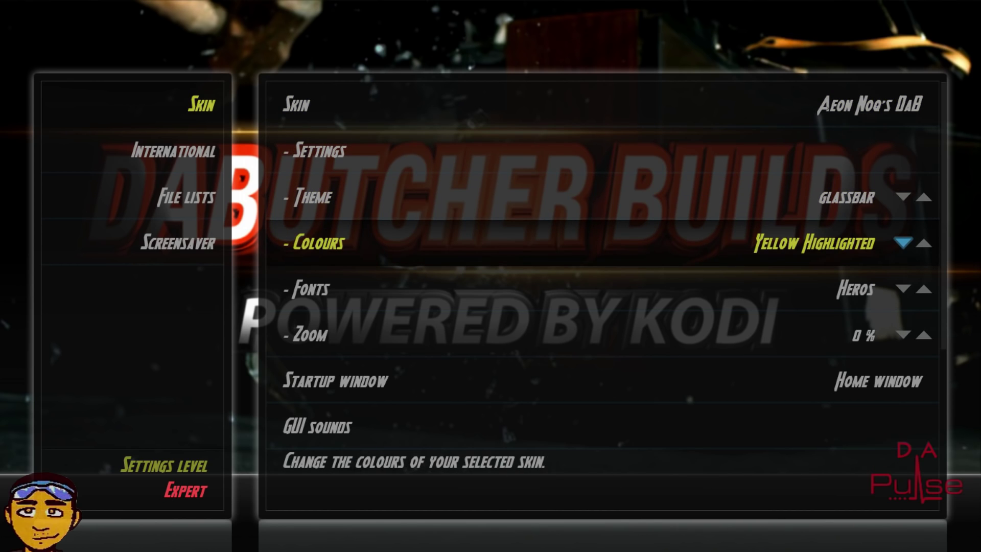
pyautogui.press('Down')
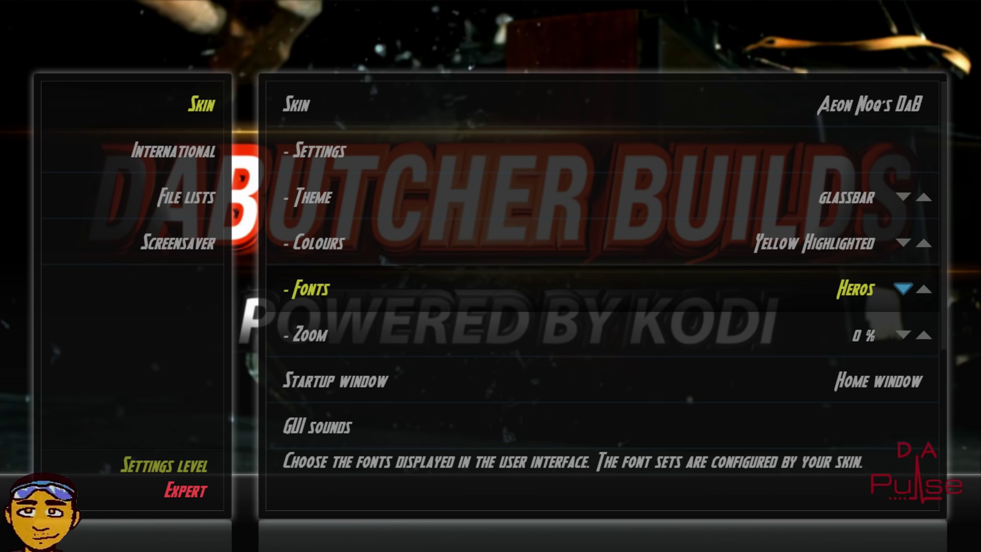
pyautogui.press('Escape')
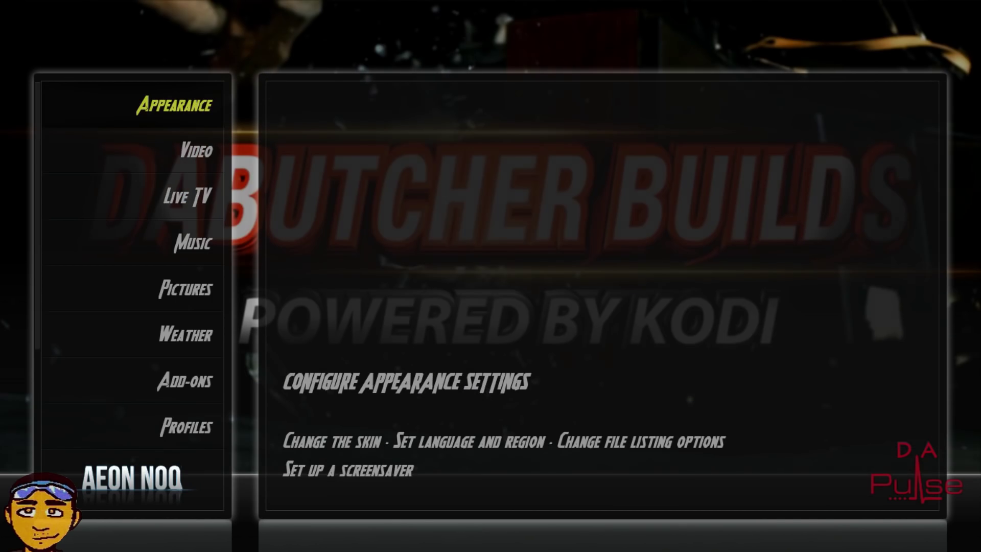
pyautogui.press('Escape')
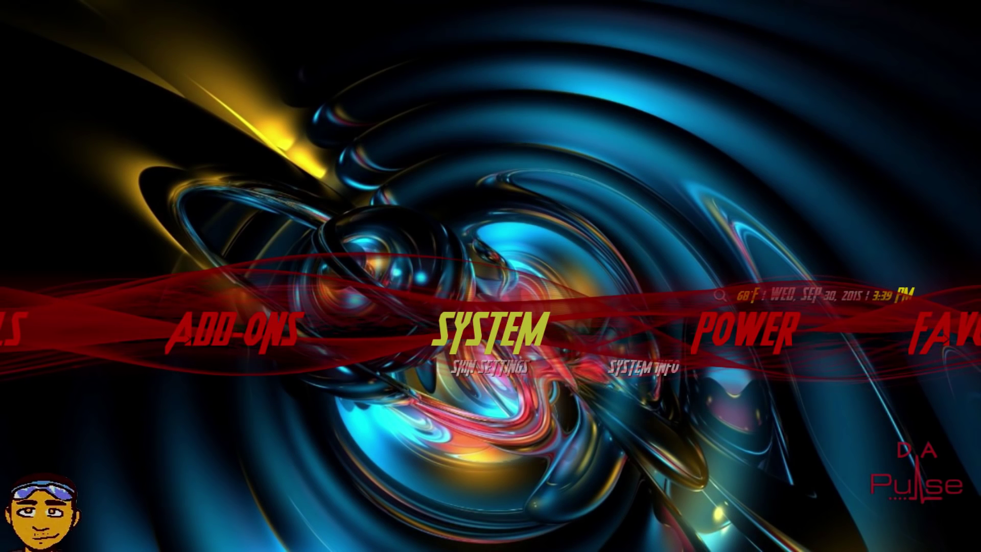
# Peek at the left-edge widget panel, then step through Add-ons, Tools, Sports and Movies back to TV Shows
pyautogui.moveTo(5, 204)
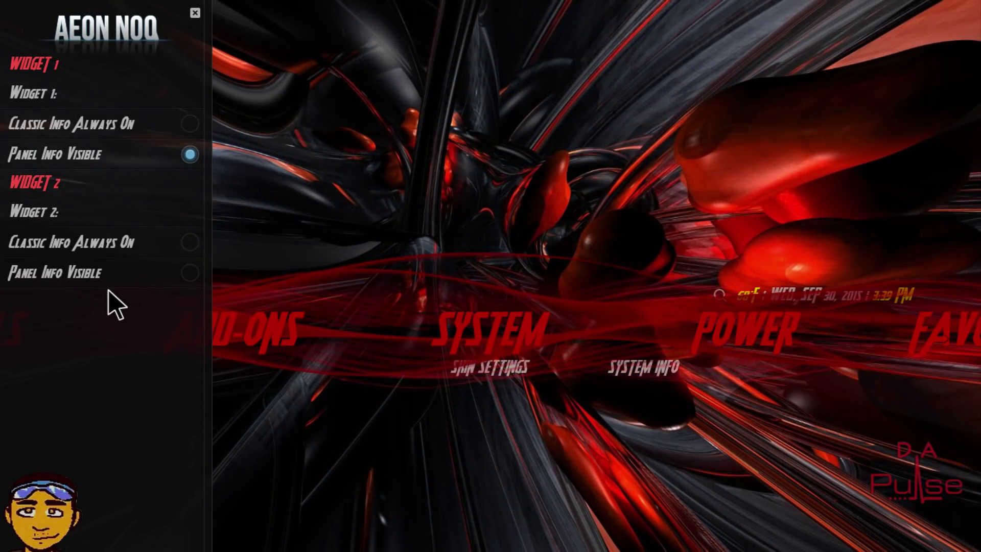
pyautogui.press('Escape')
pyautogui.press('Left')
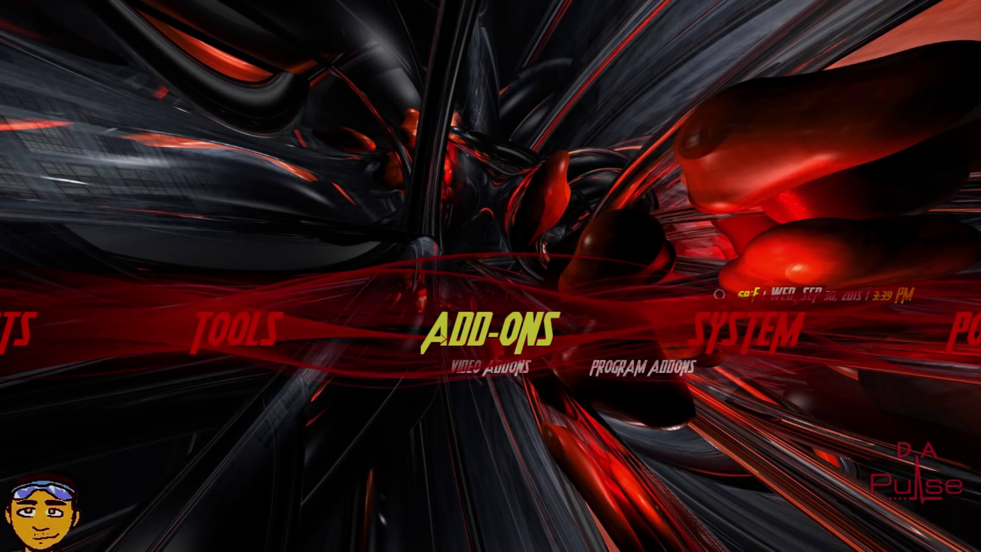
pyautogui.press('Left')
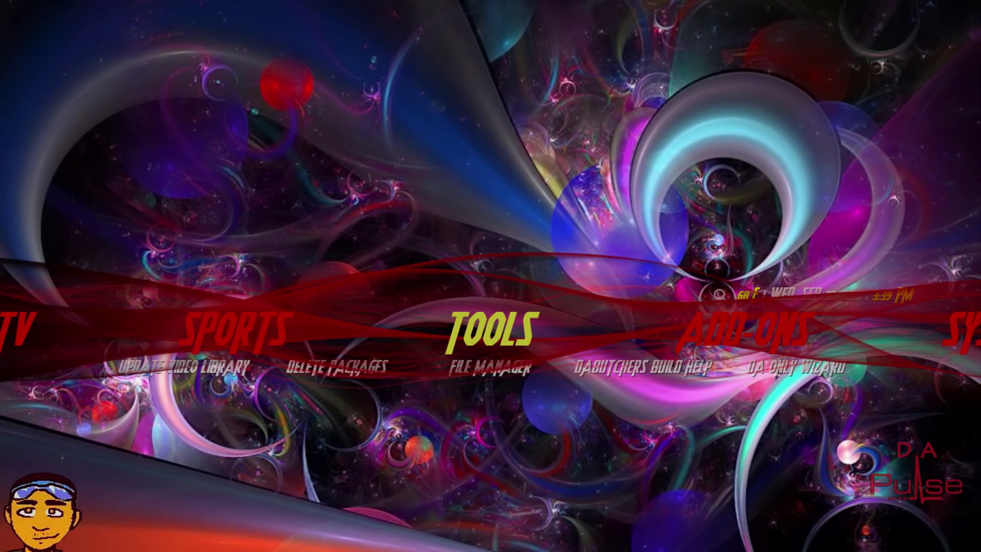
pyautogui.press('Left')
pyautogui.press('Left')
pyautogui.press('Left')
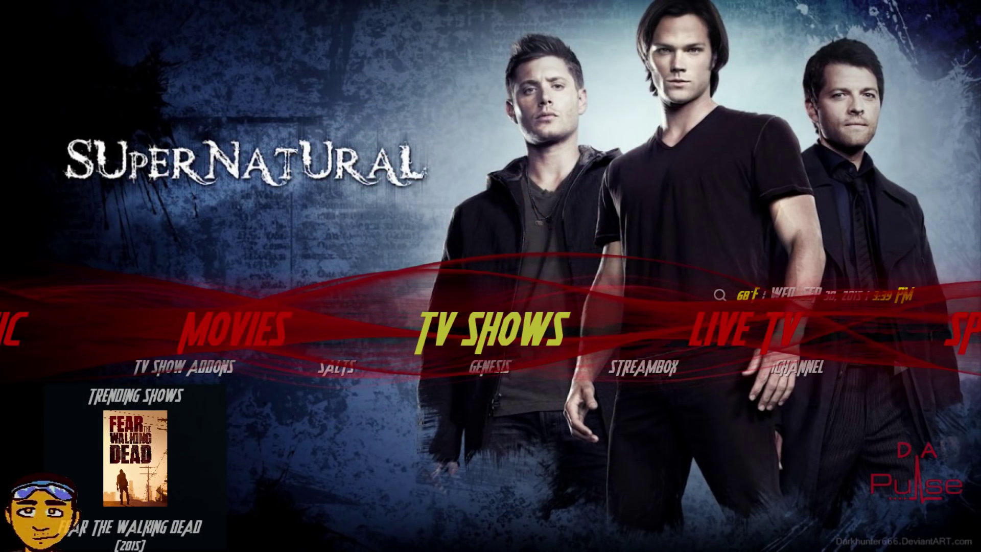
pyautogui.press('Left')
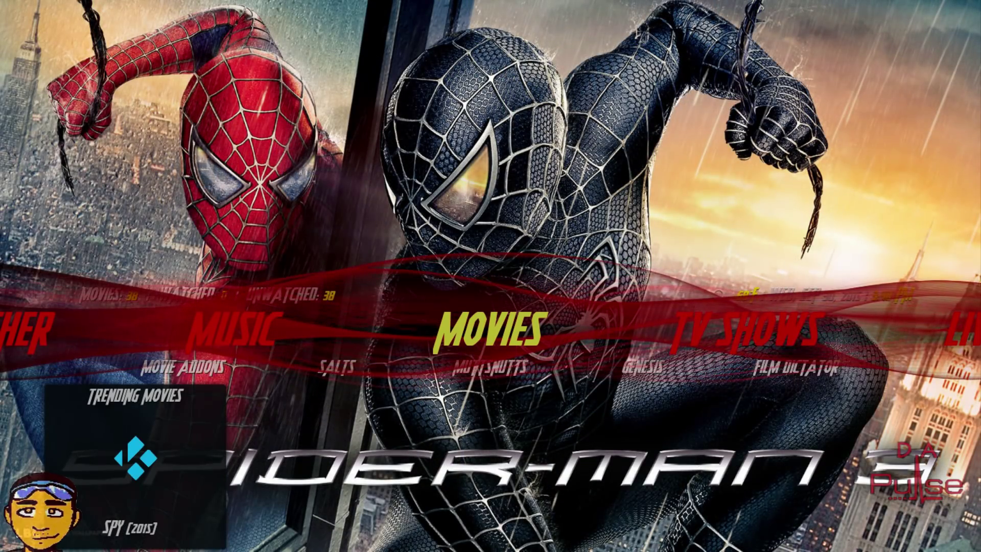
pyautogui.press('Right')
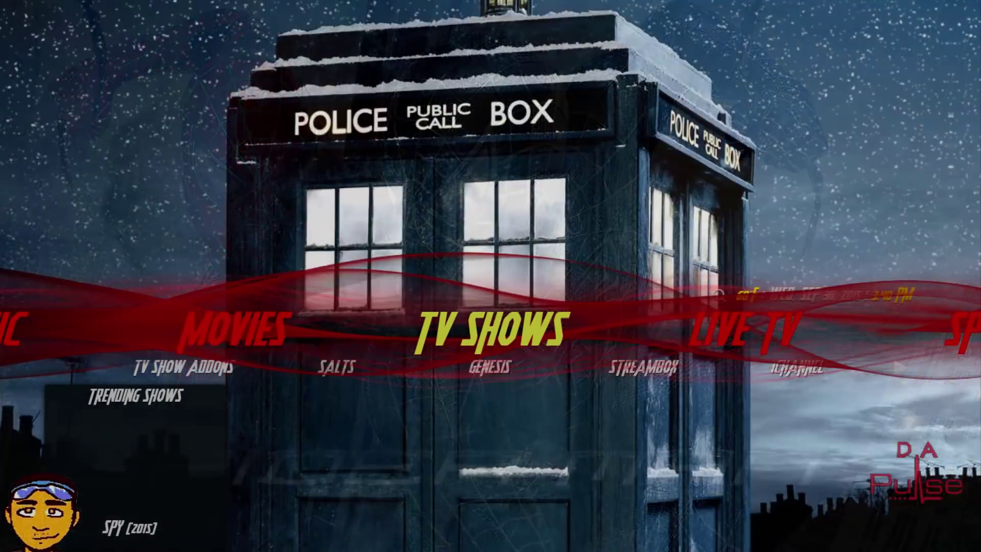